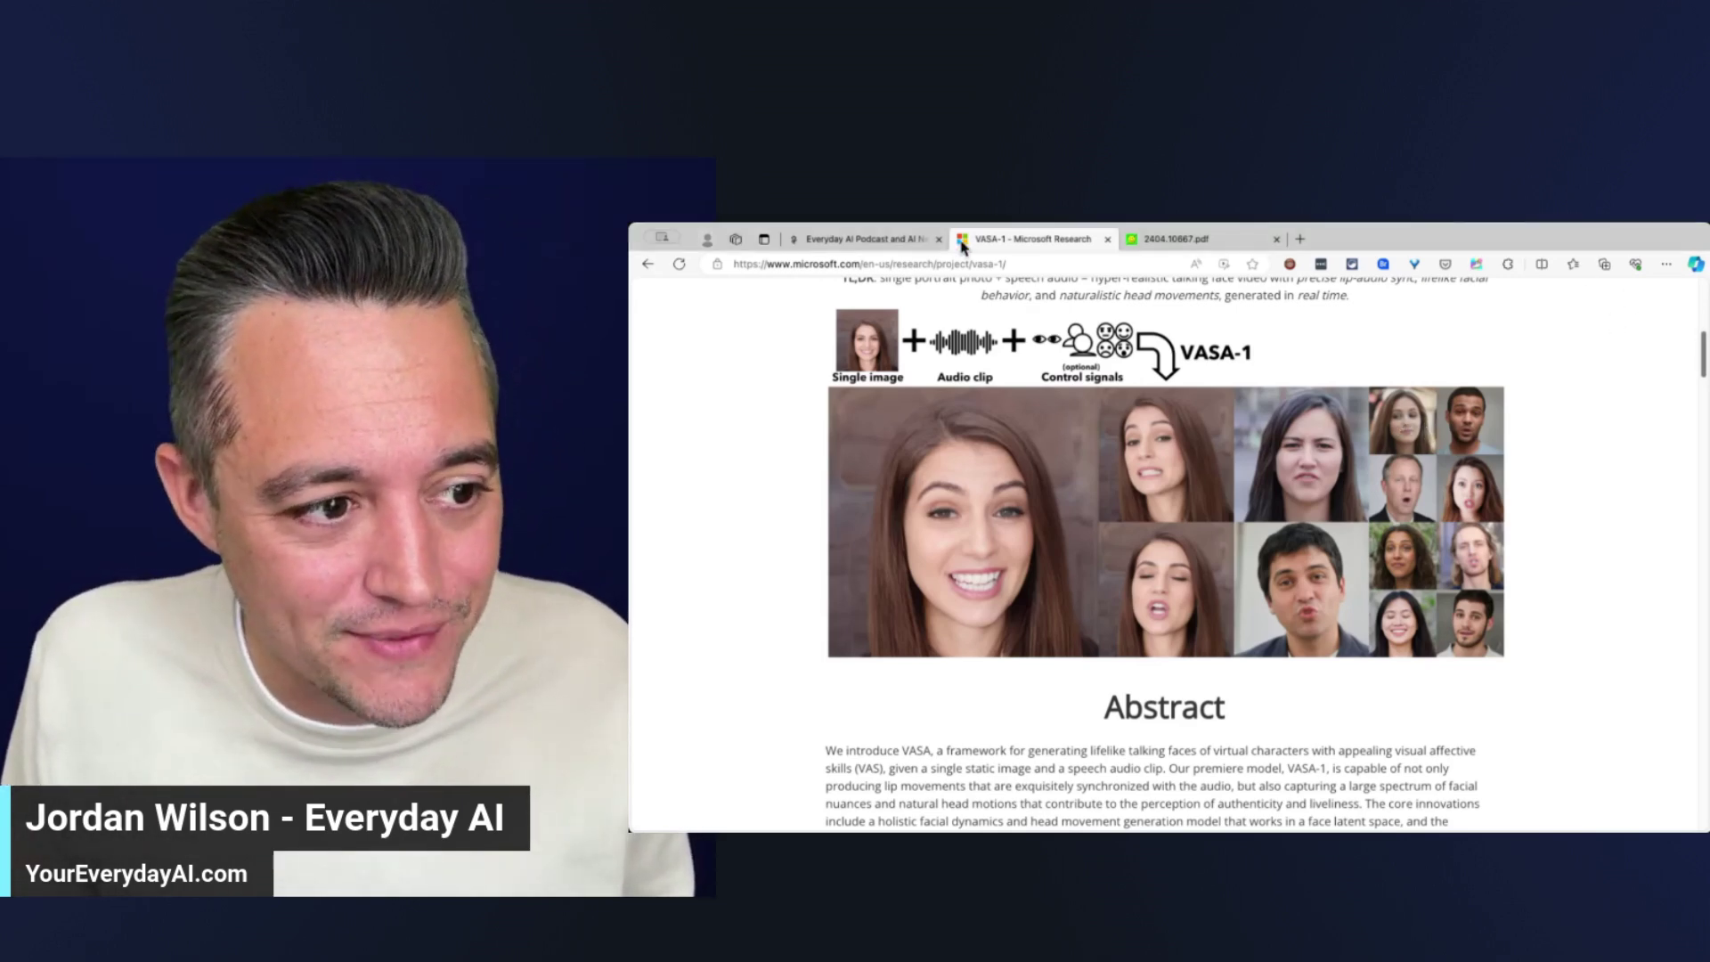
# Bring the Everyday AI Podcast tab to the front
pyautogui.click(857, 238)
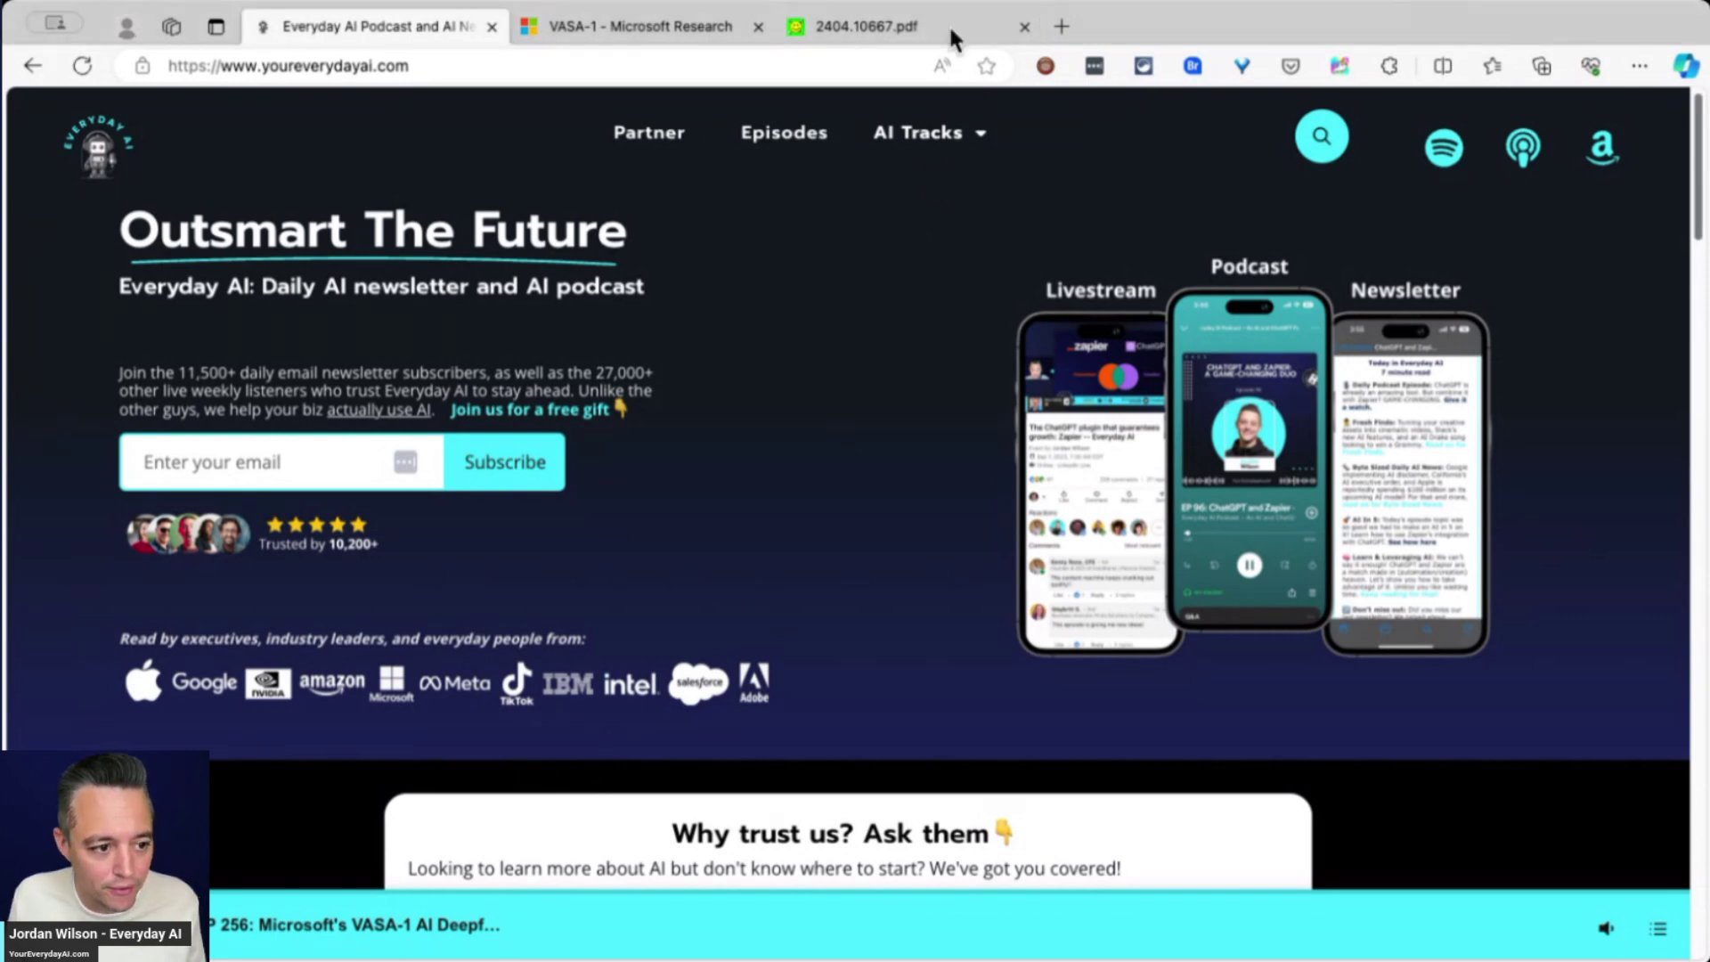
# Revisit the VASA-1 Microsoft Research page, then show the 2404.10667.pdf paper tab
pyautogui.click(679, 21)
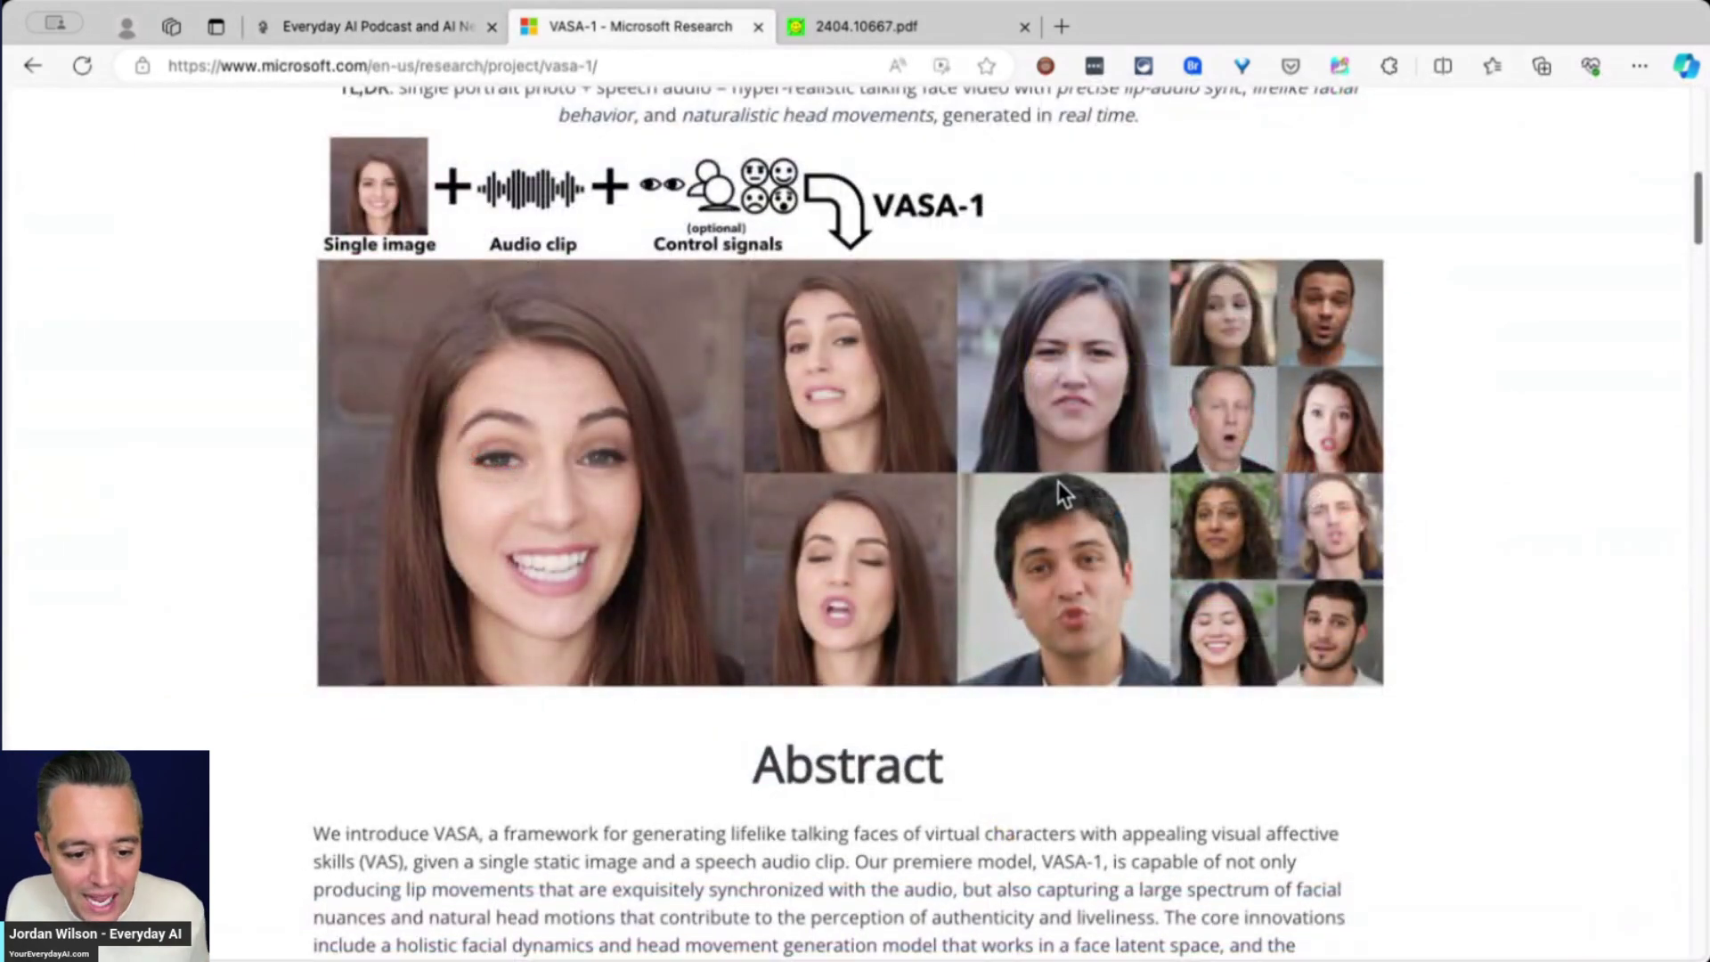
pyautogui.scroll(10, 1092, 337)
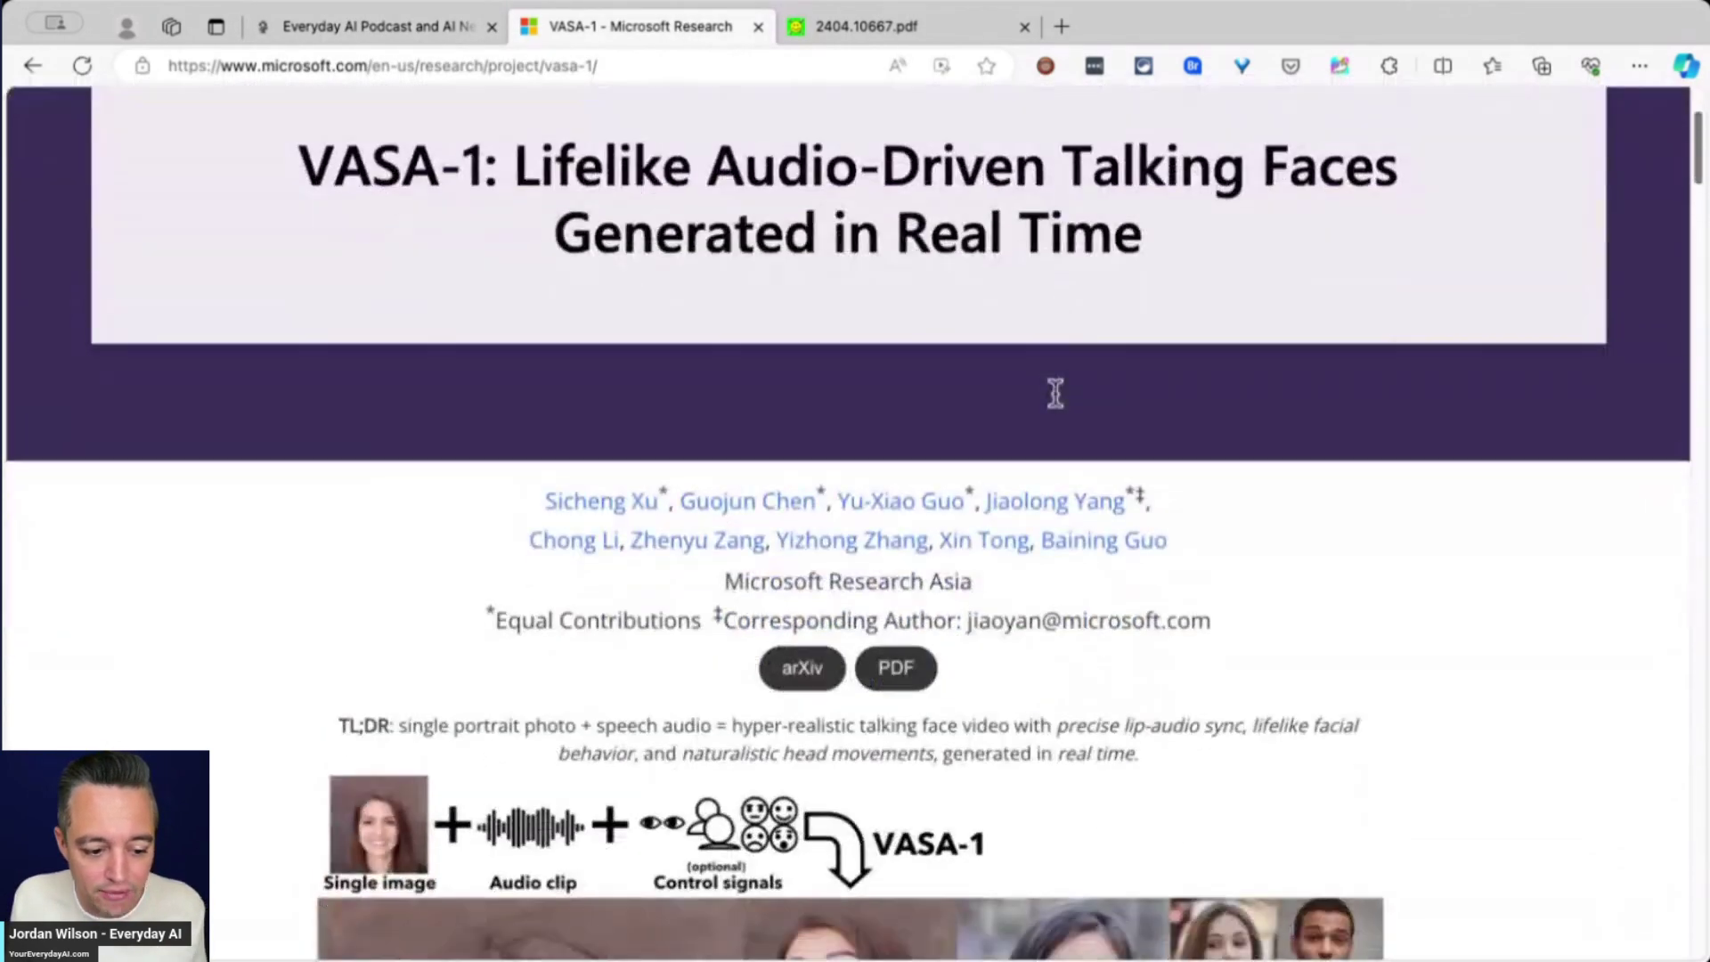
pyautogui.click(943, 35)
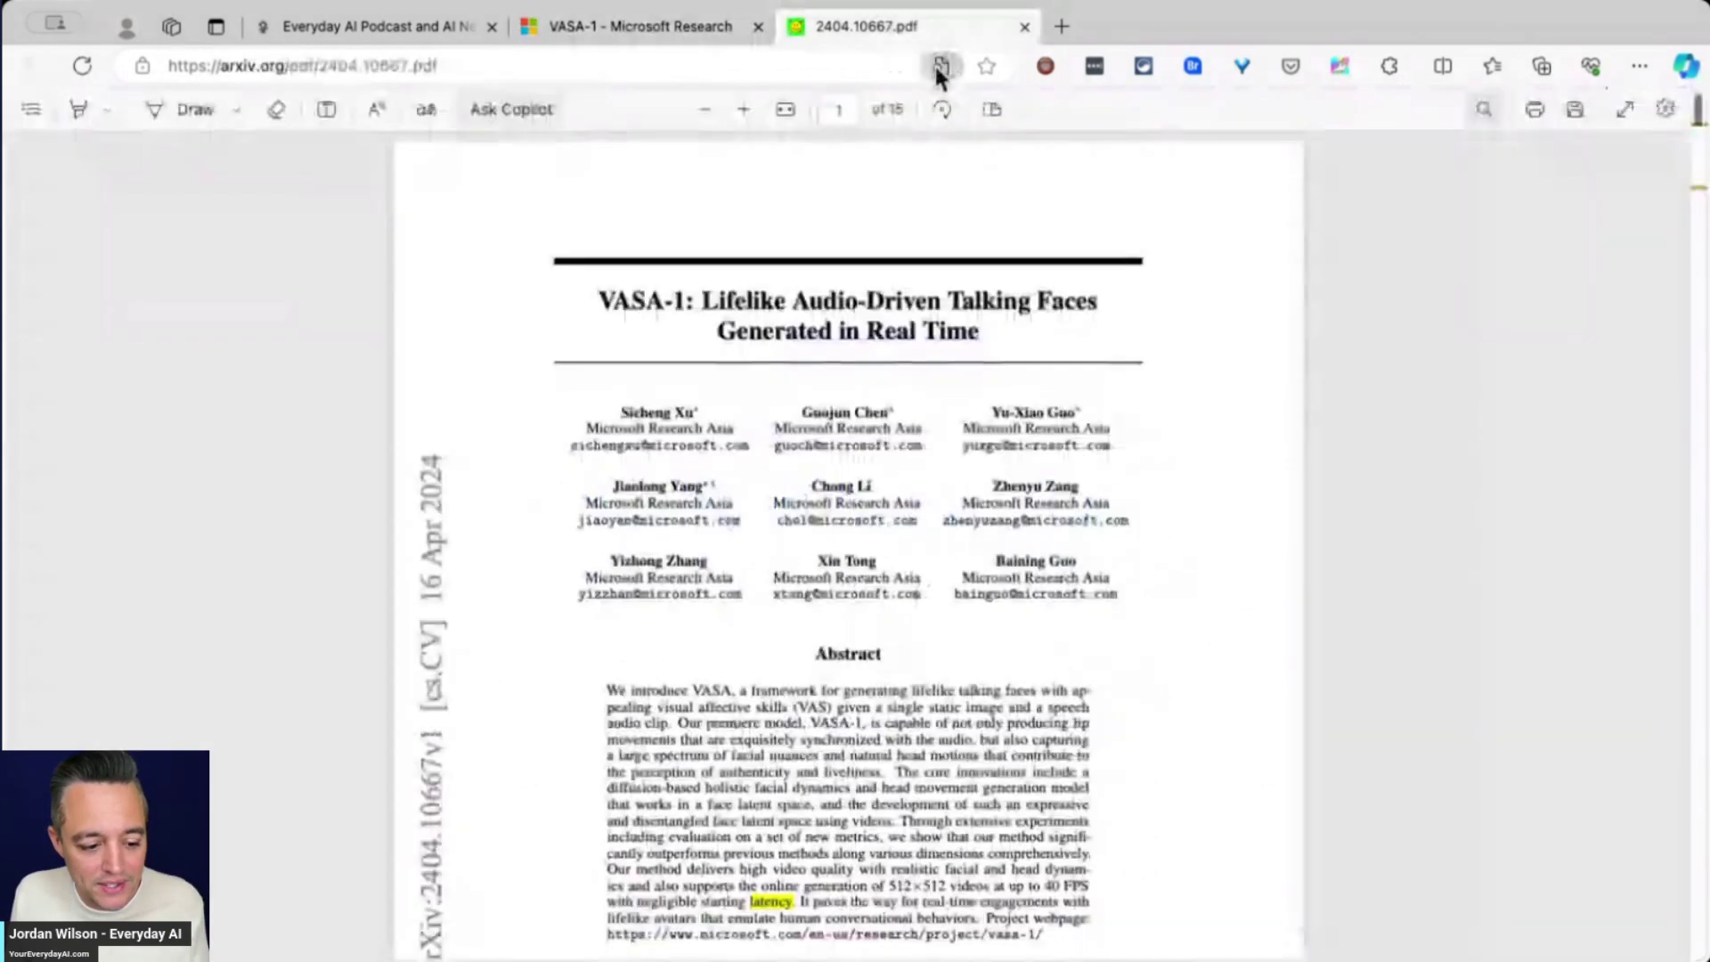
pyautogui.scroll(-2, 985, 639)
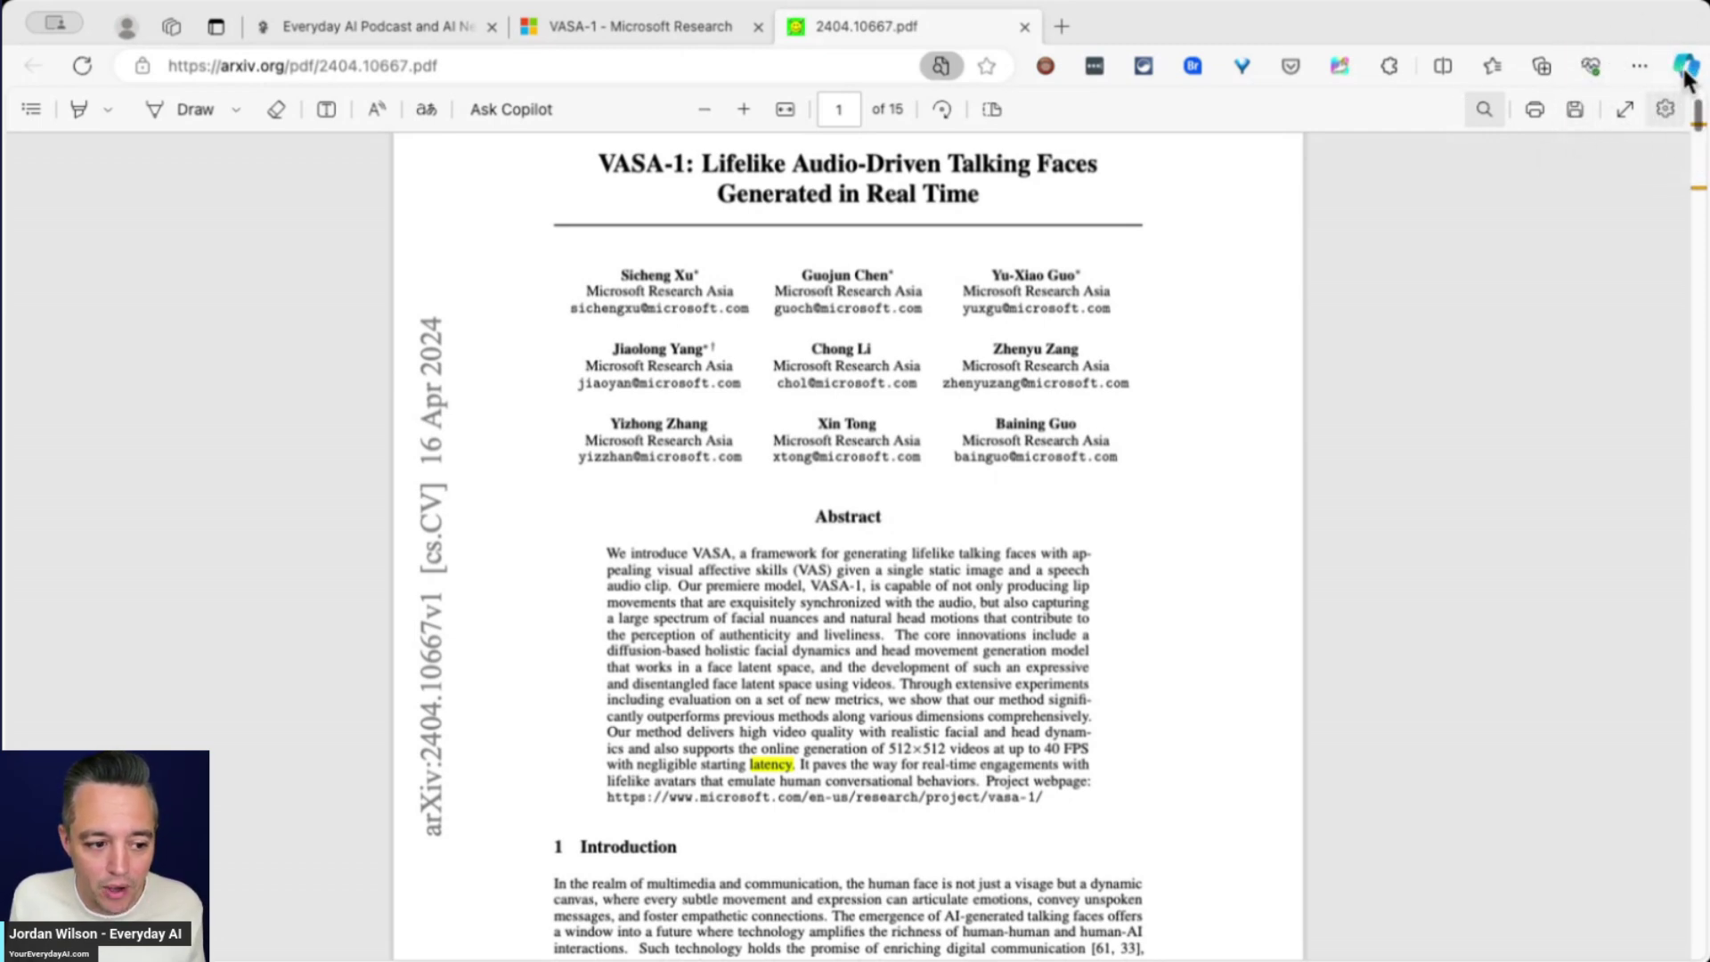
# Open the Copilot sidebar beside the PDF and highlight 'VASA-1' in the paper title
pyautogui.click(1686, 68)
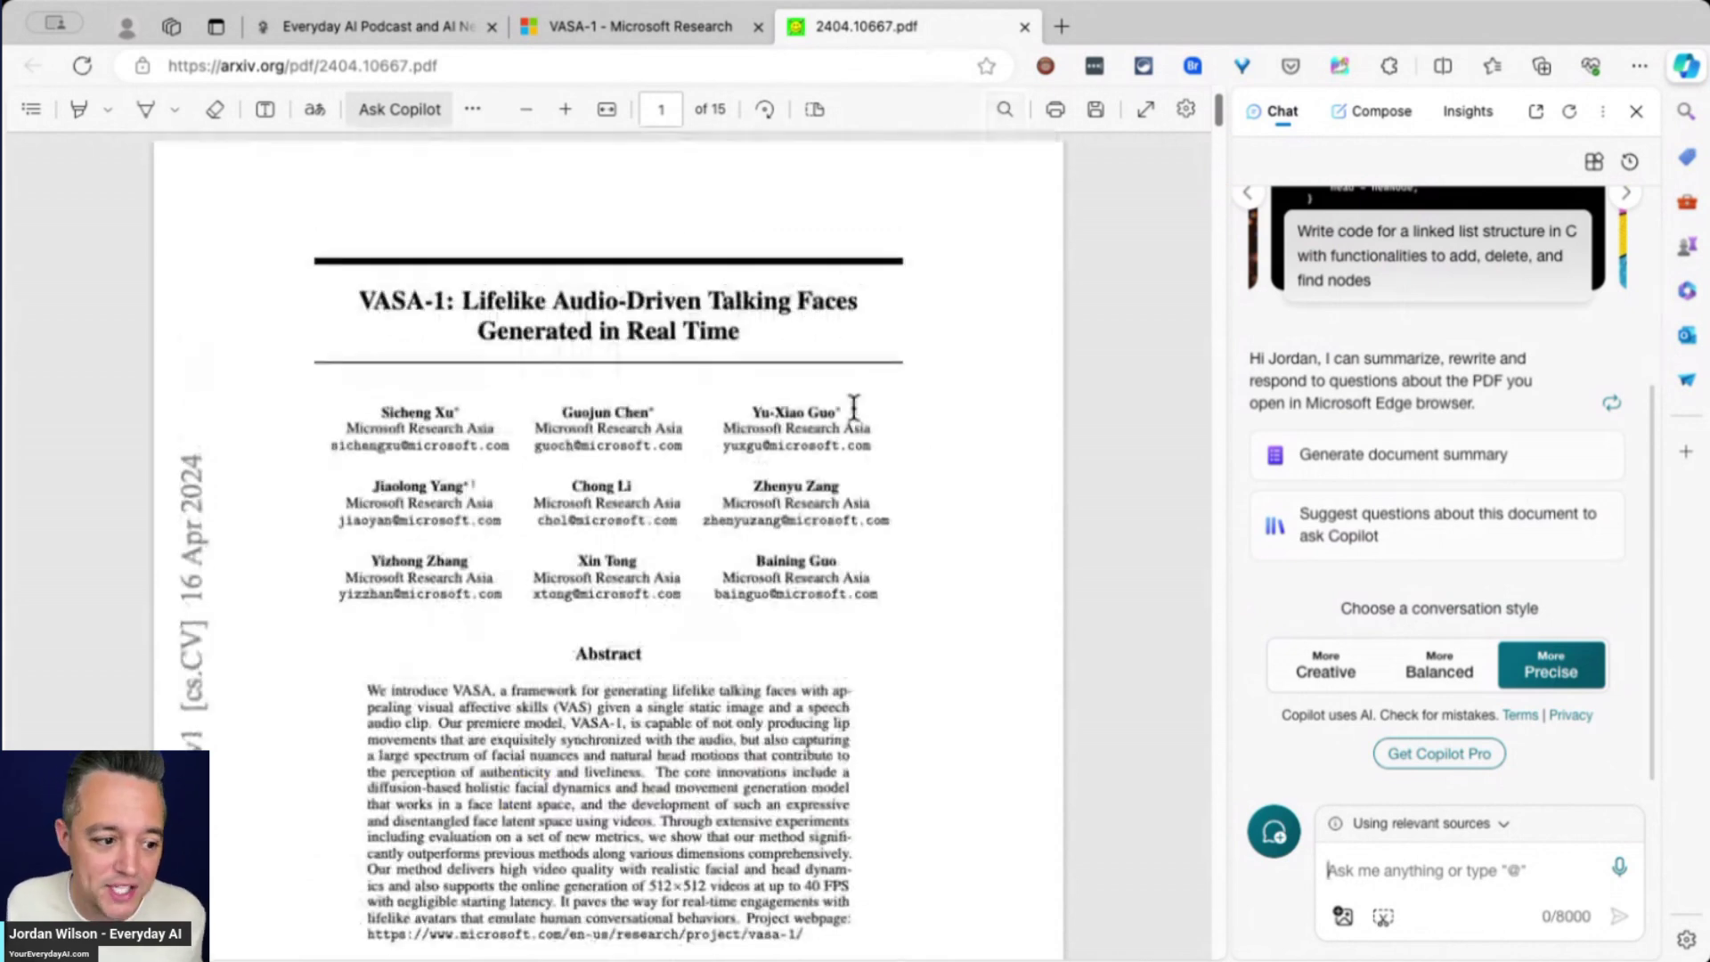
pyautogui.scroll(2, 824, 419)
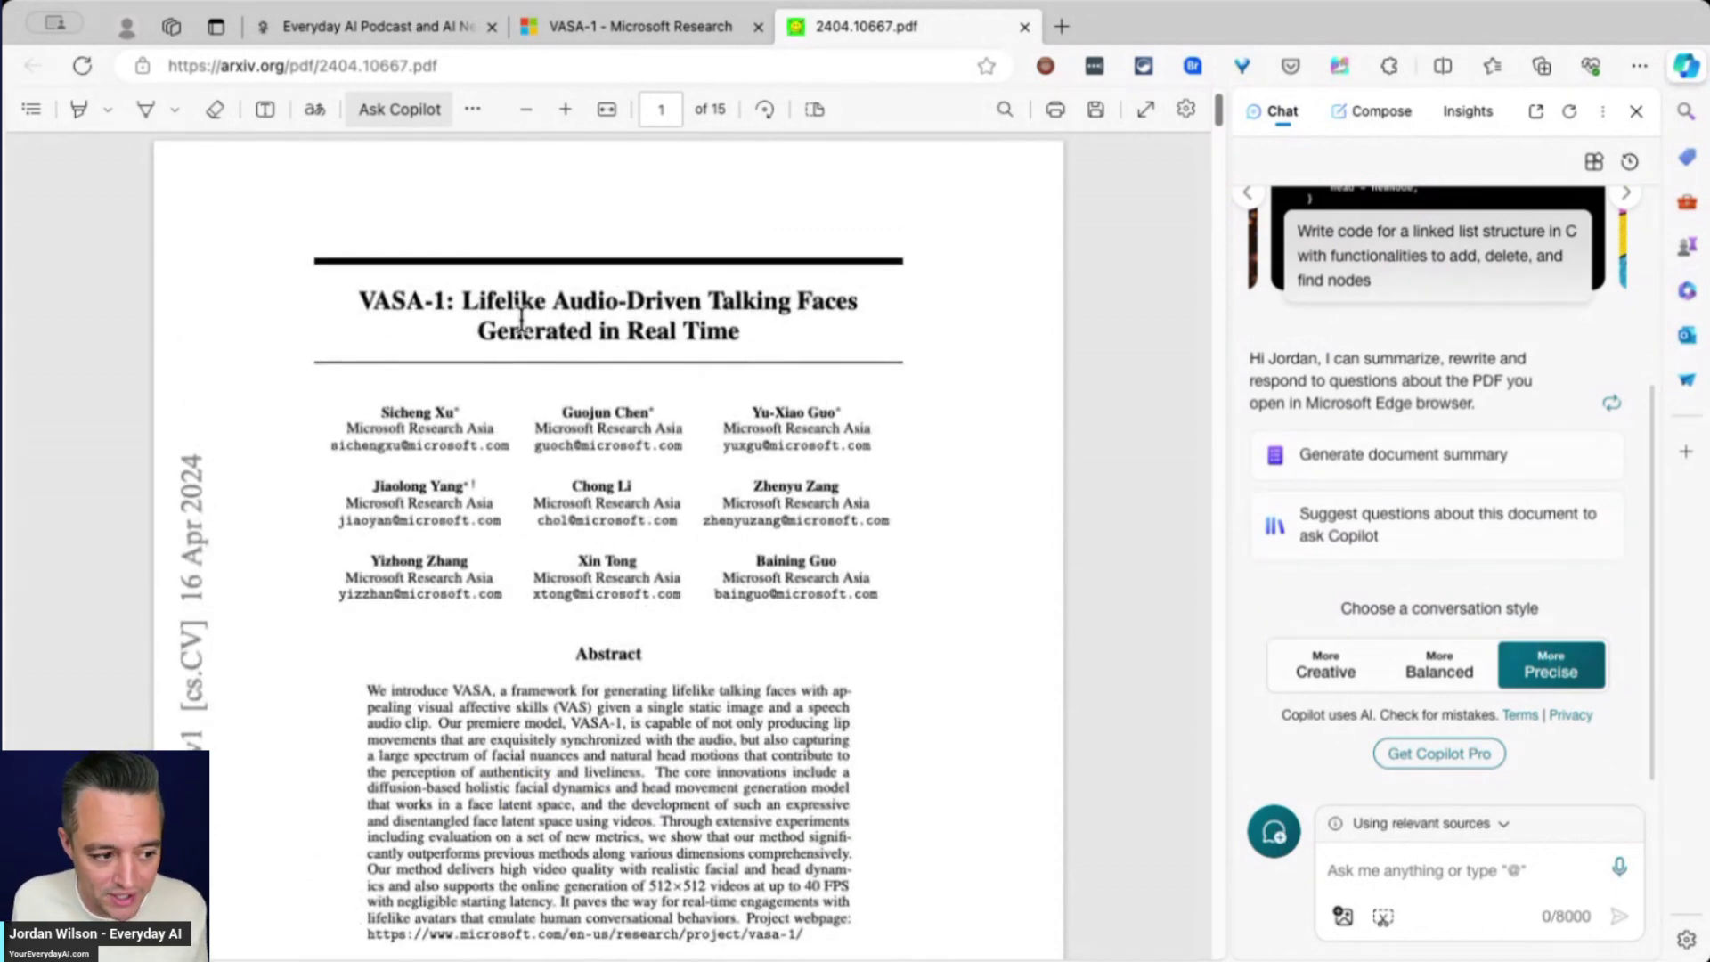
pyautogui.moveTo(453, 301); pyautogui.dragTo(359, 301)
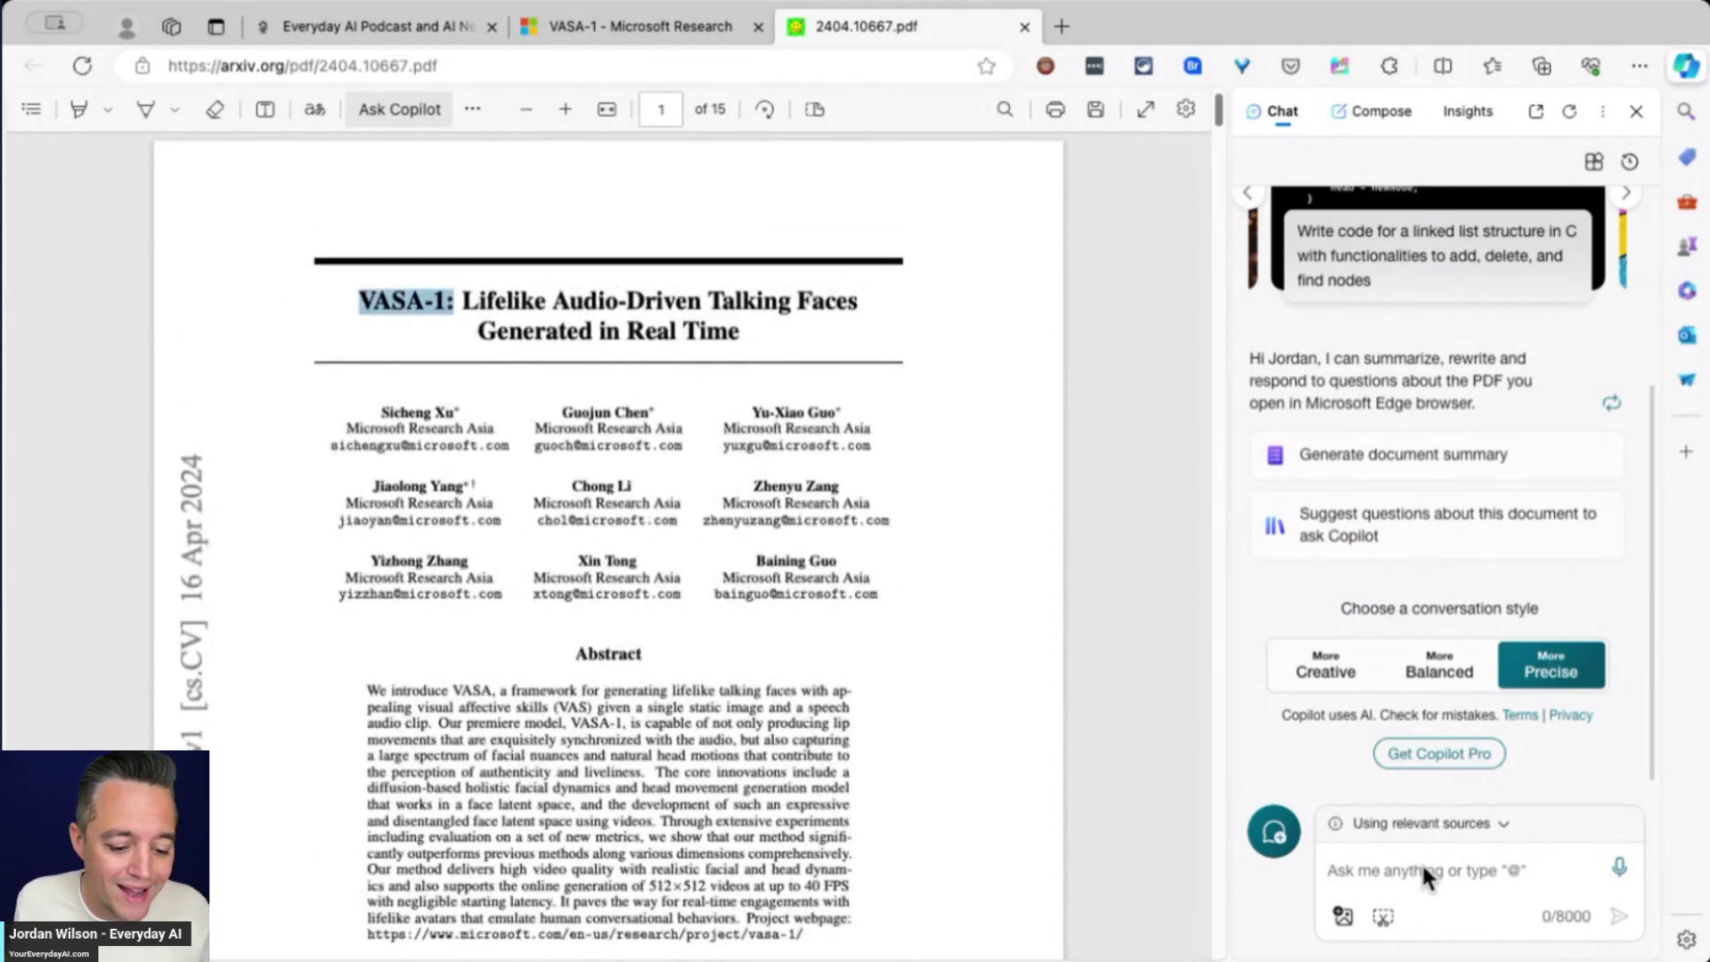
# Ask Copilot 'summarize VASA' and let its web-based answer come in
pyautogui.click(1378, 880)
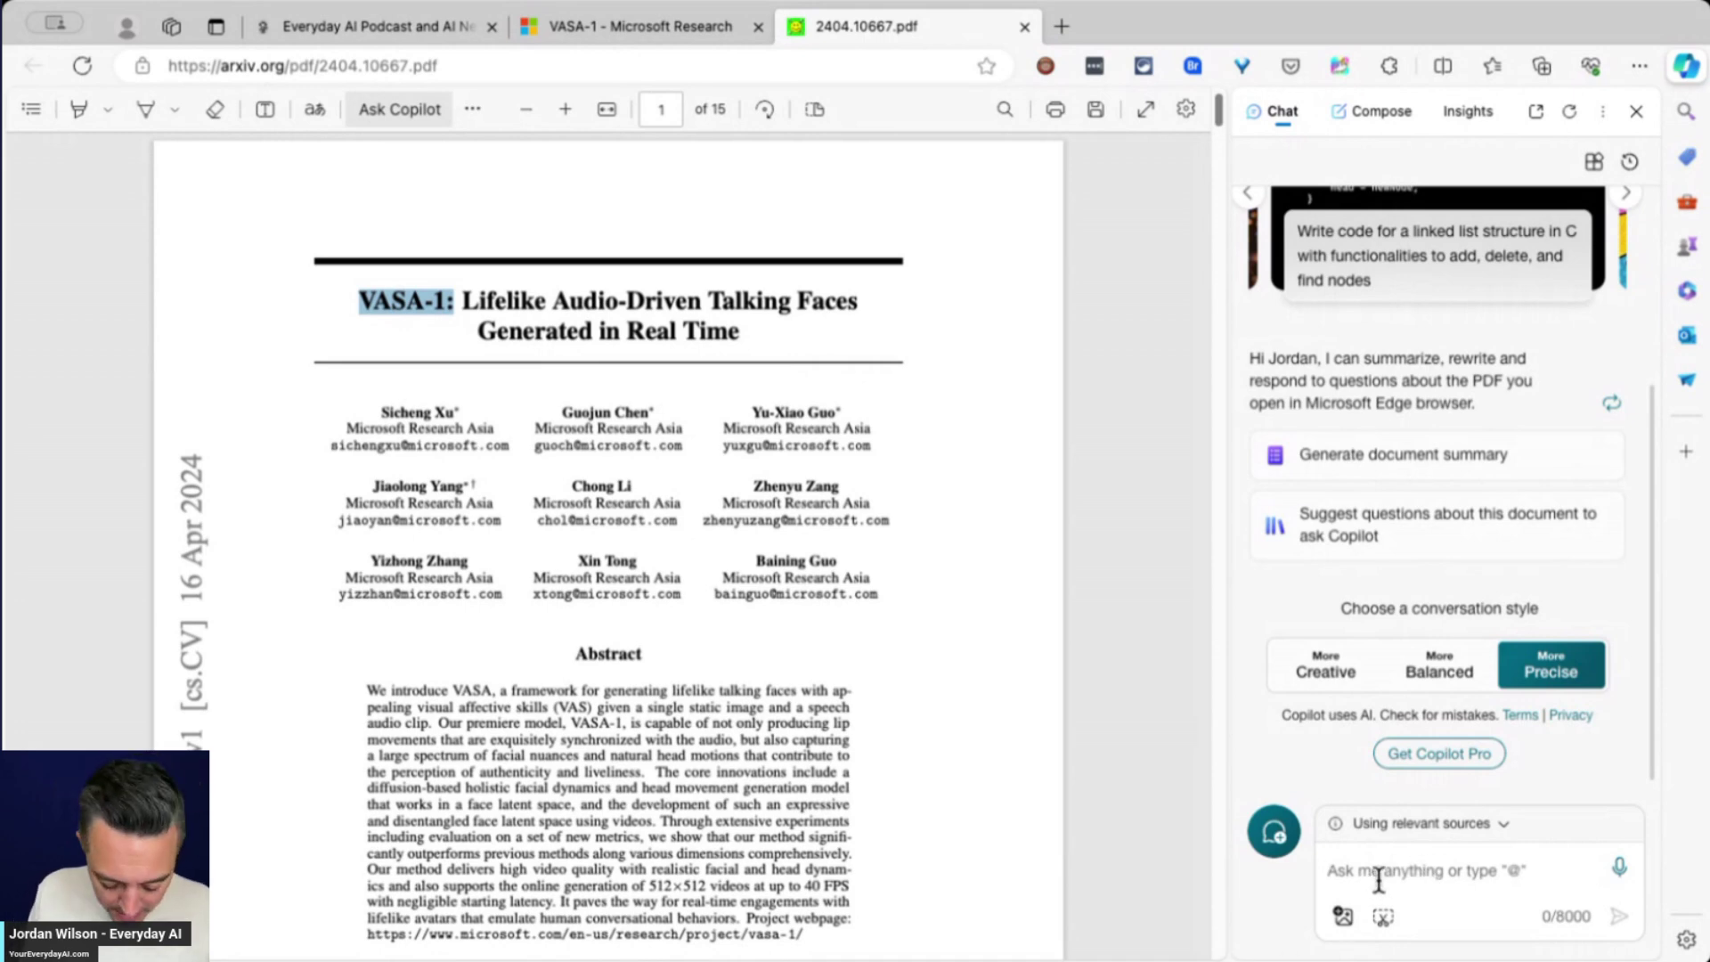
pyautogui.write('summarize ')
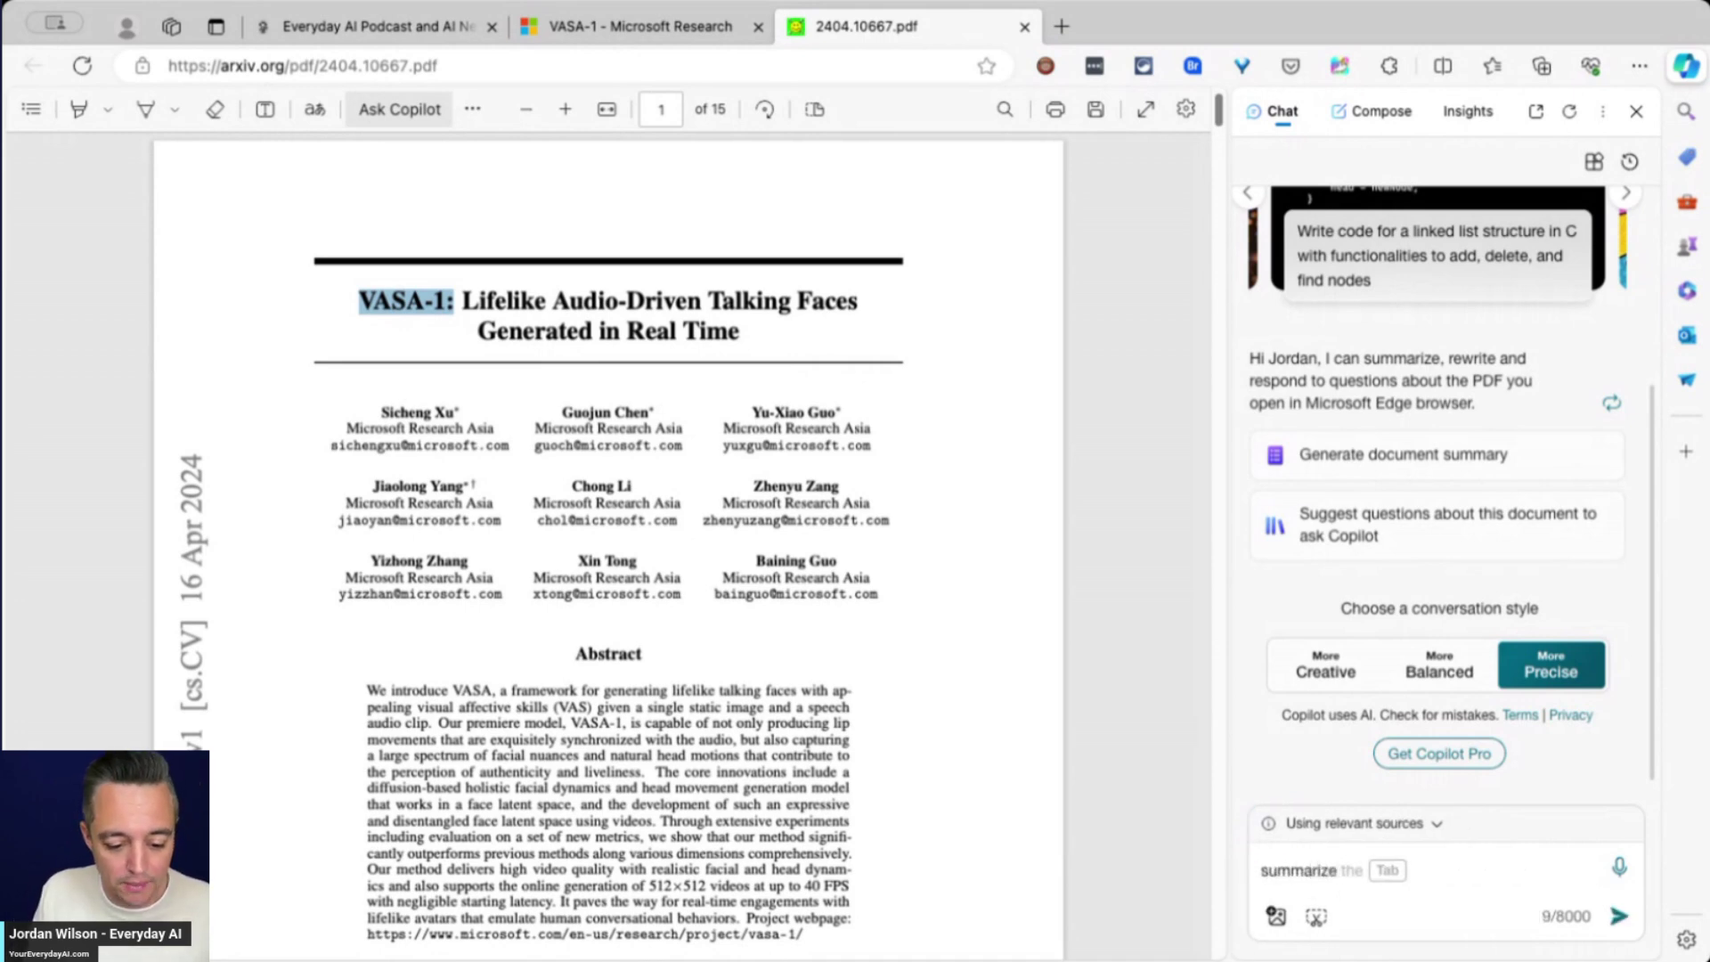
pyautogui.write('VASA-1')
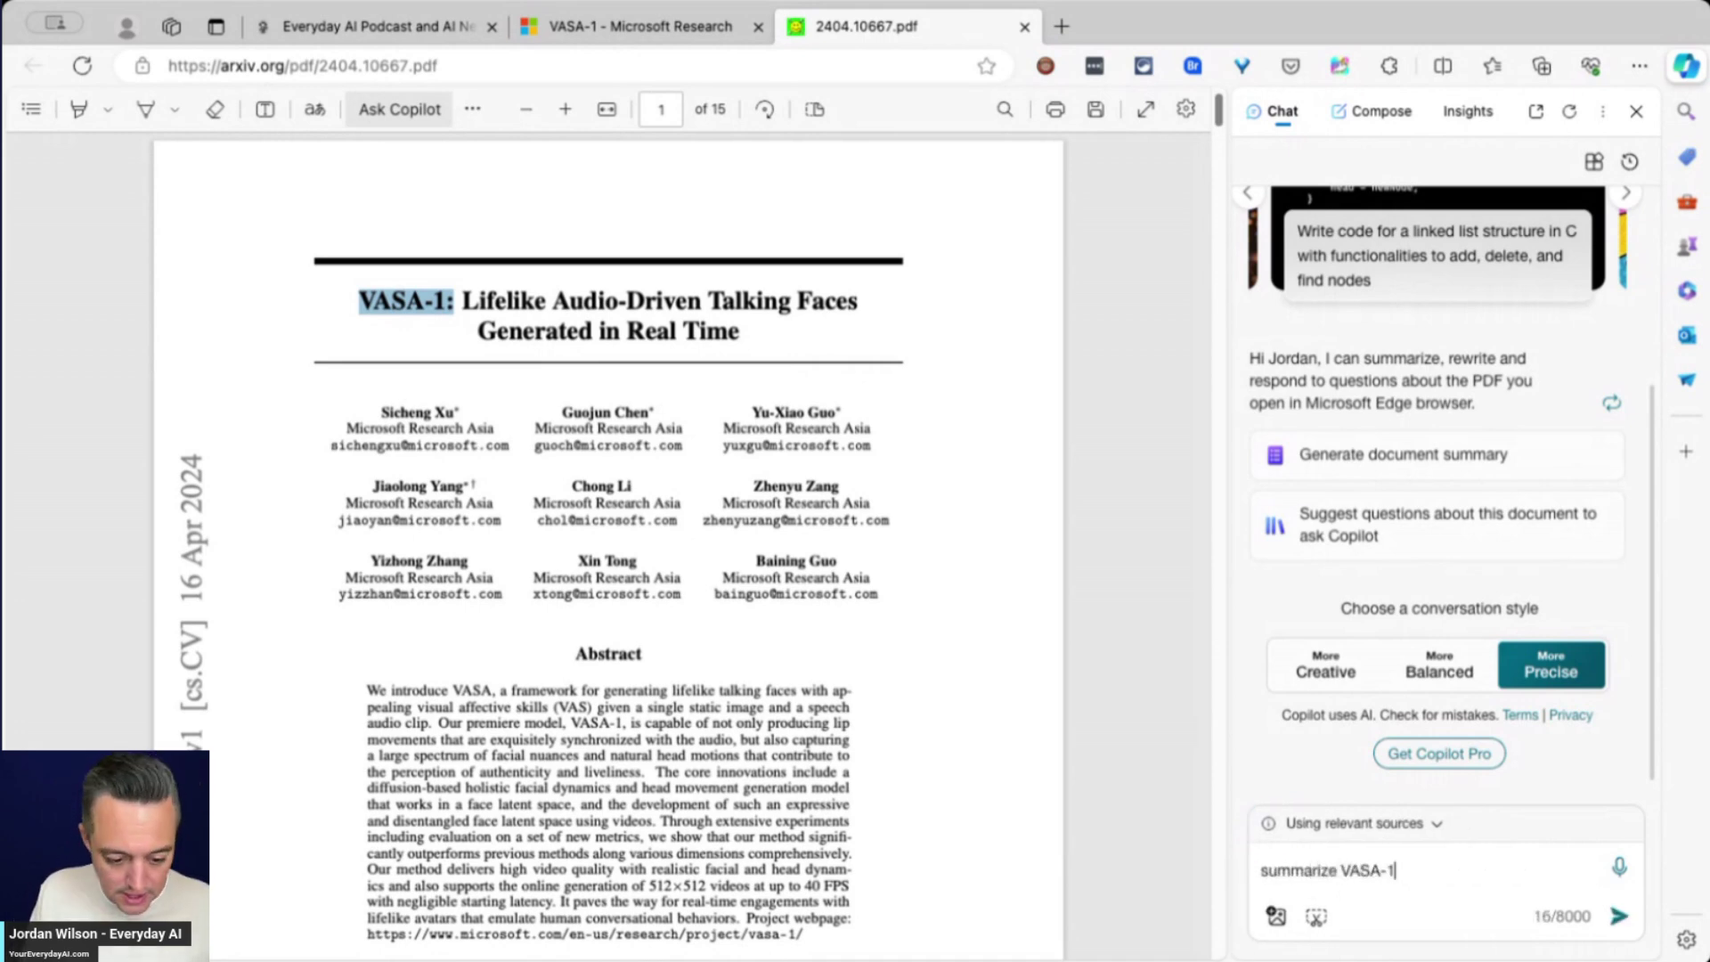
pyautogui.press('Return')
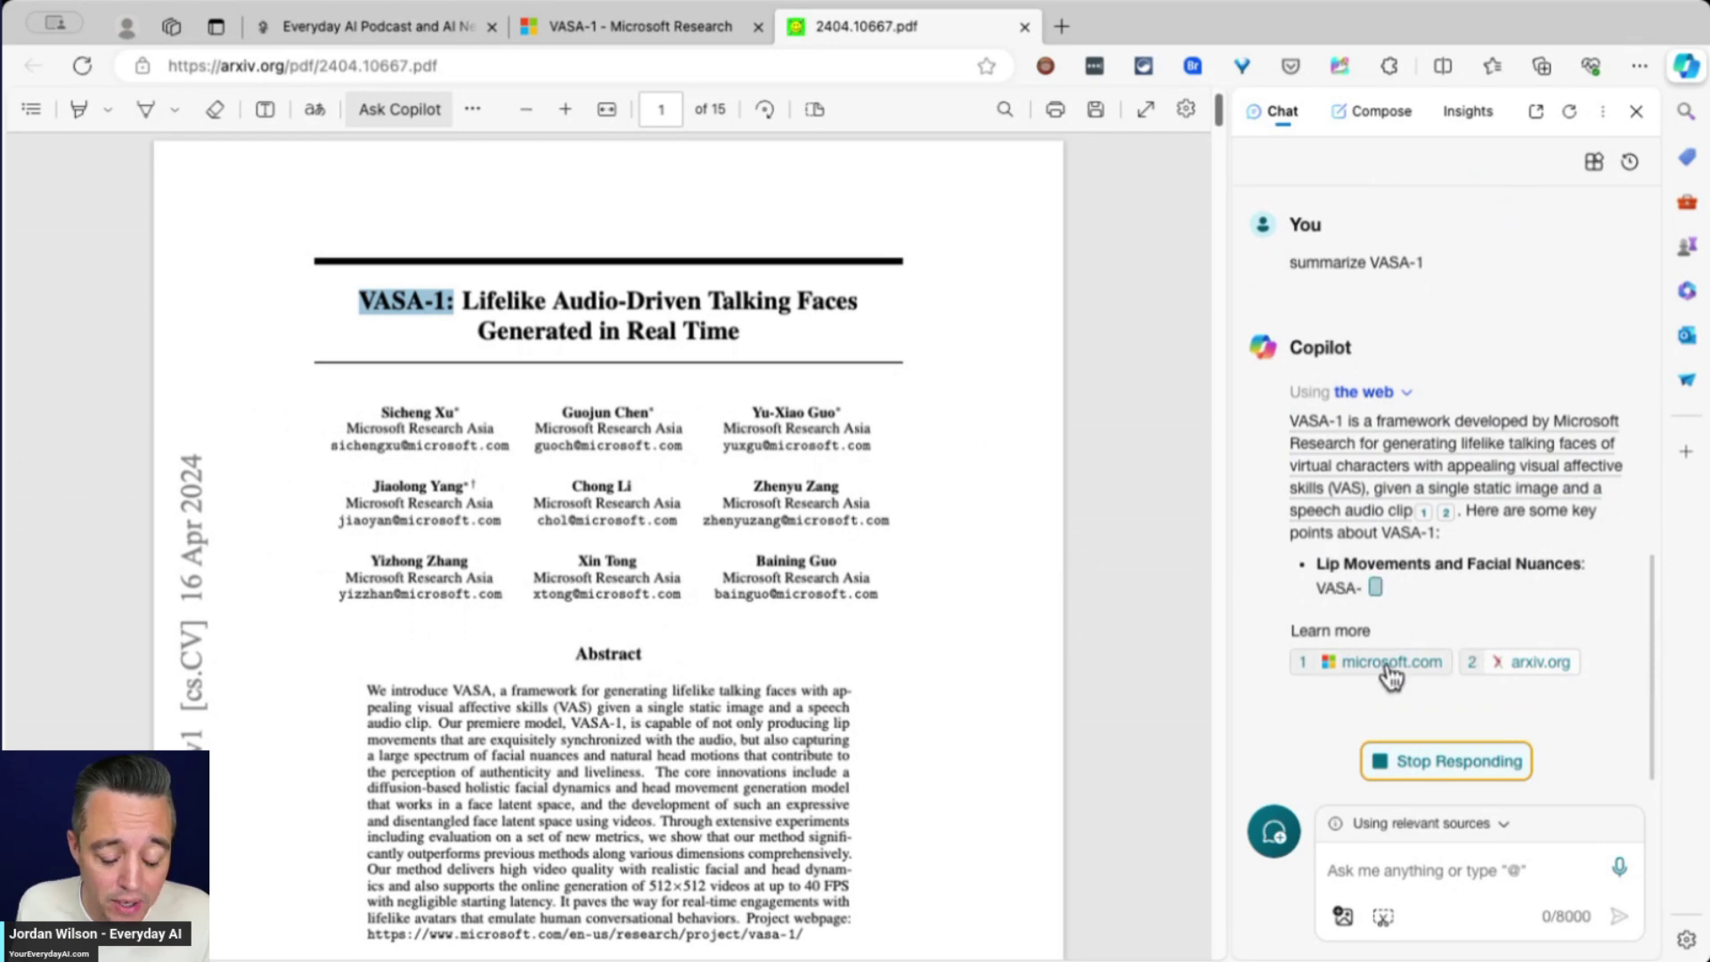
pyautogui.doubleClick(340, 66)
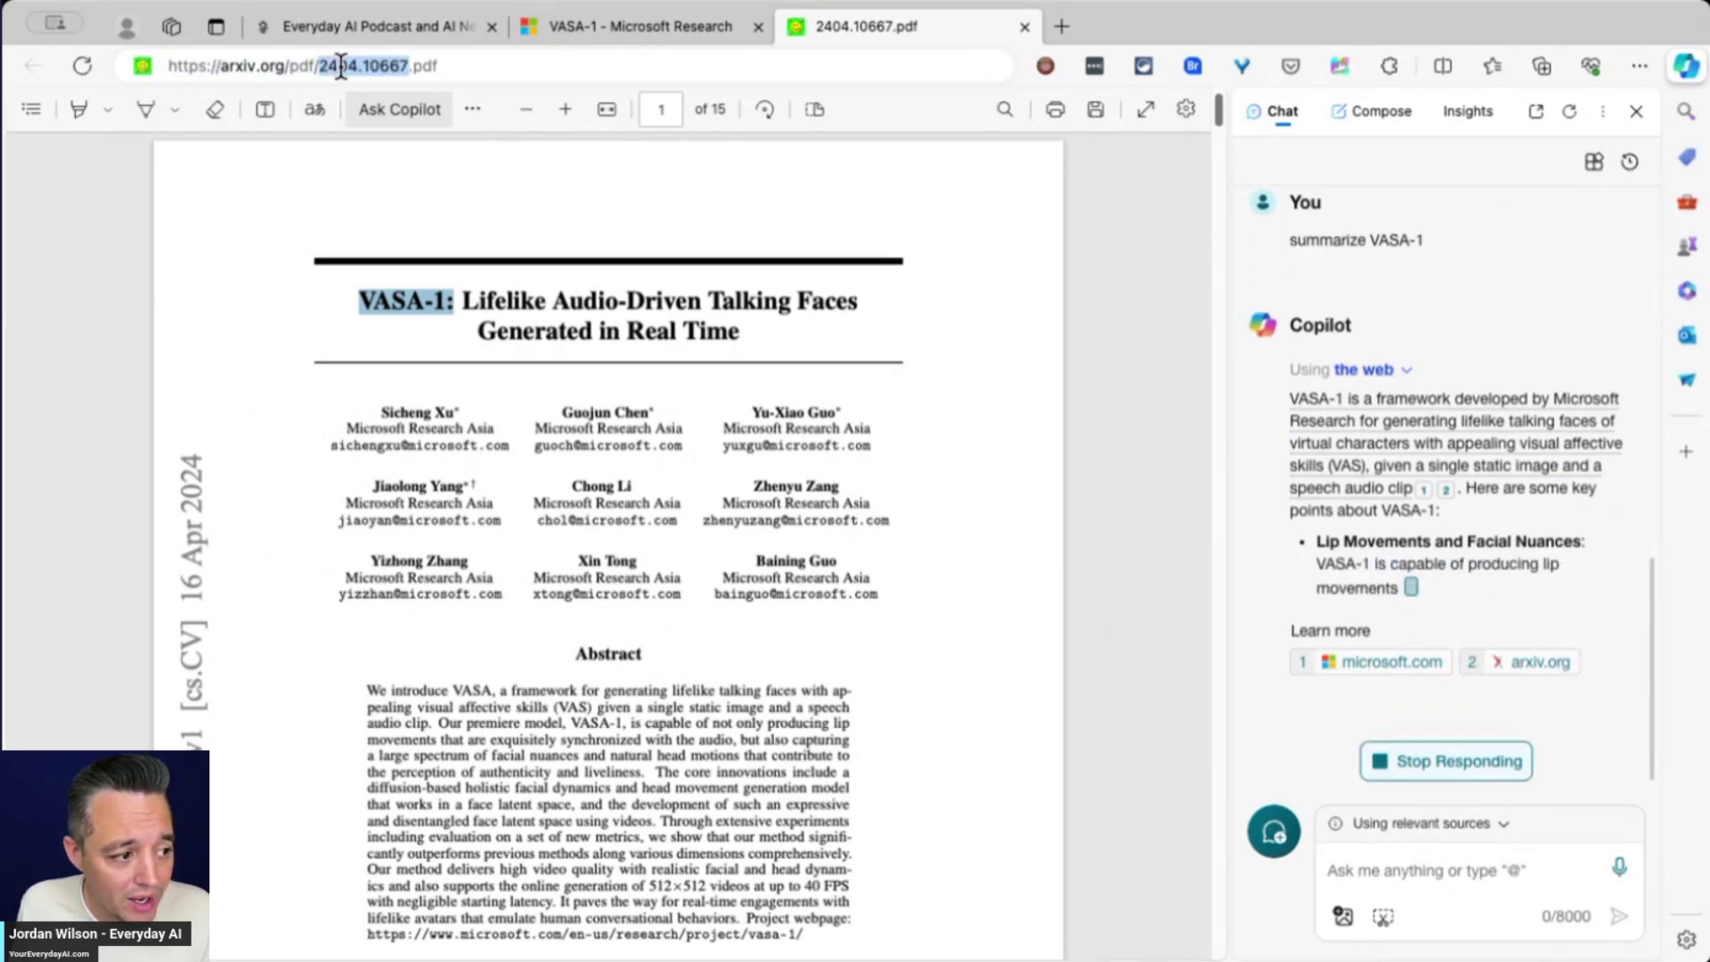
pyautogui.click(264, 68)
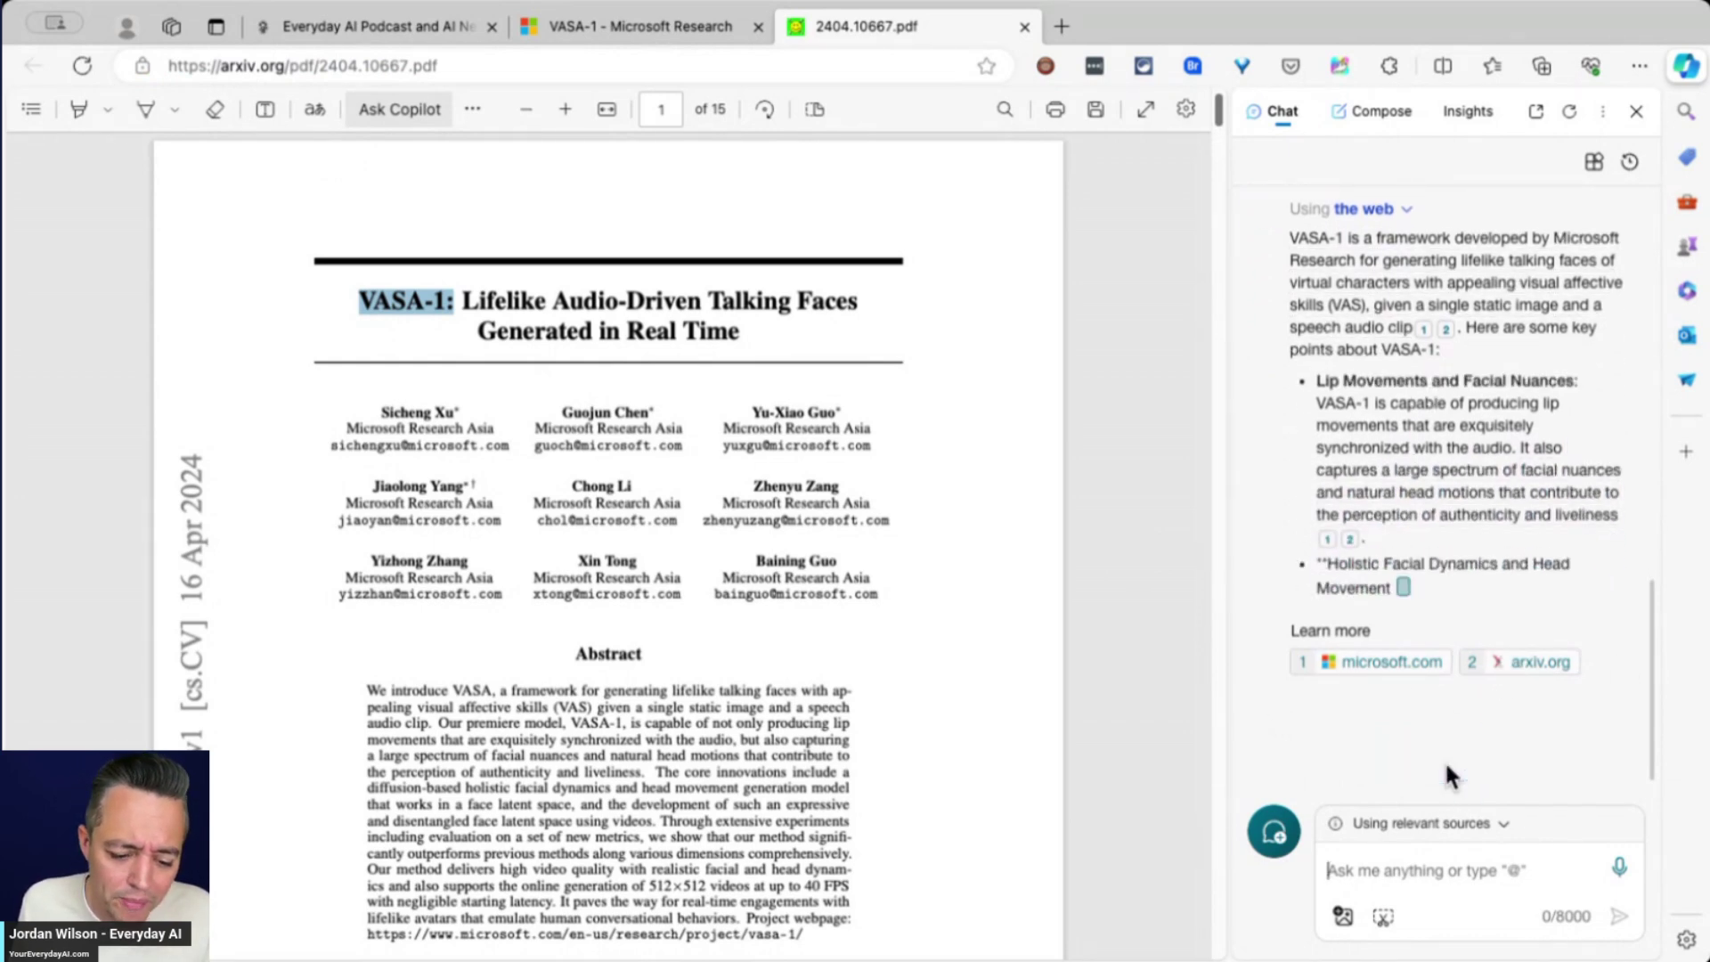
# Stop the web answer, start a new chat, and generate a summary of 2404.10667.pdf
pyautogui.click(1443, 760)
pyautogui.click(1569, 111)
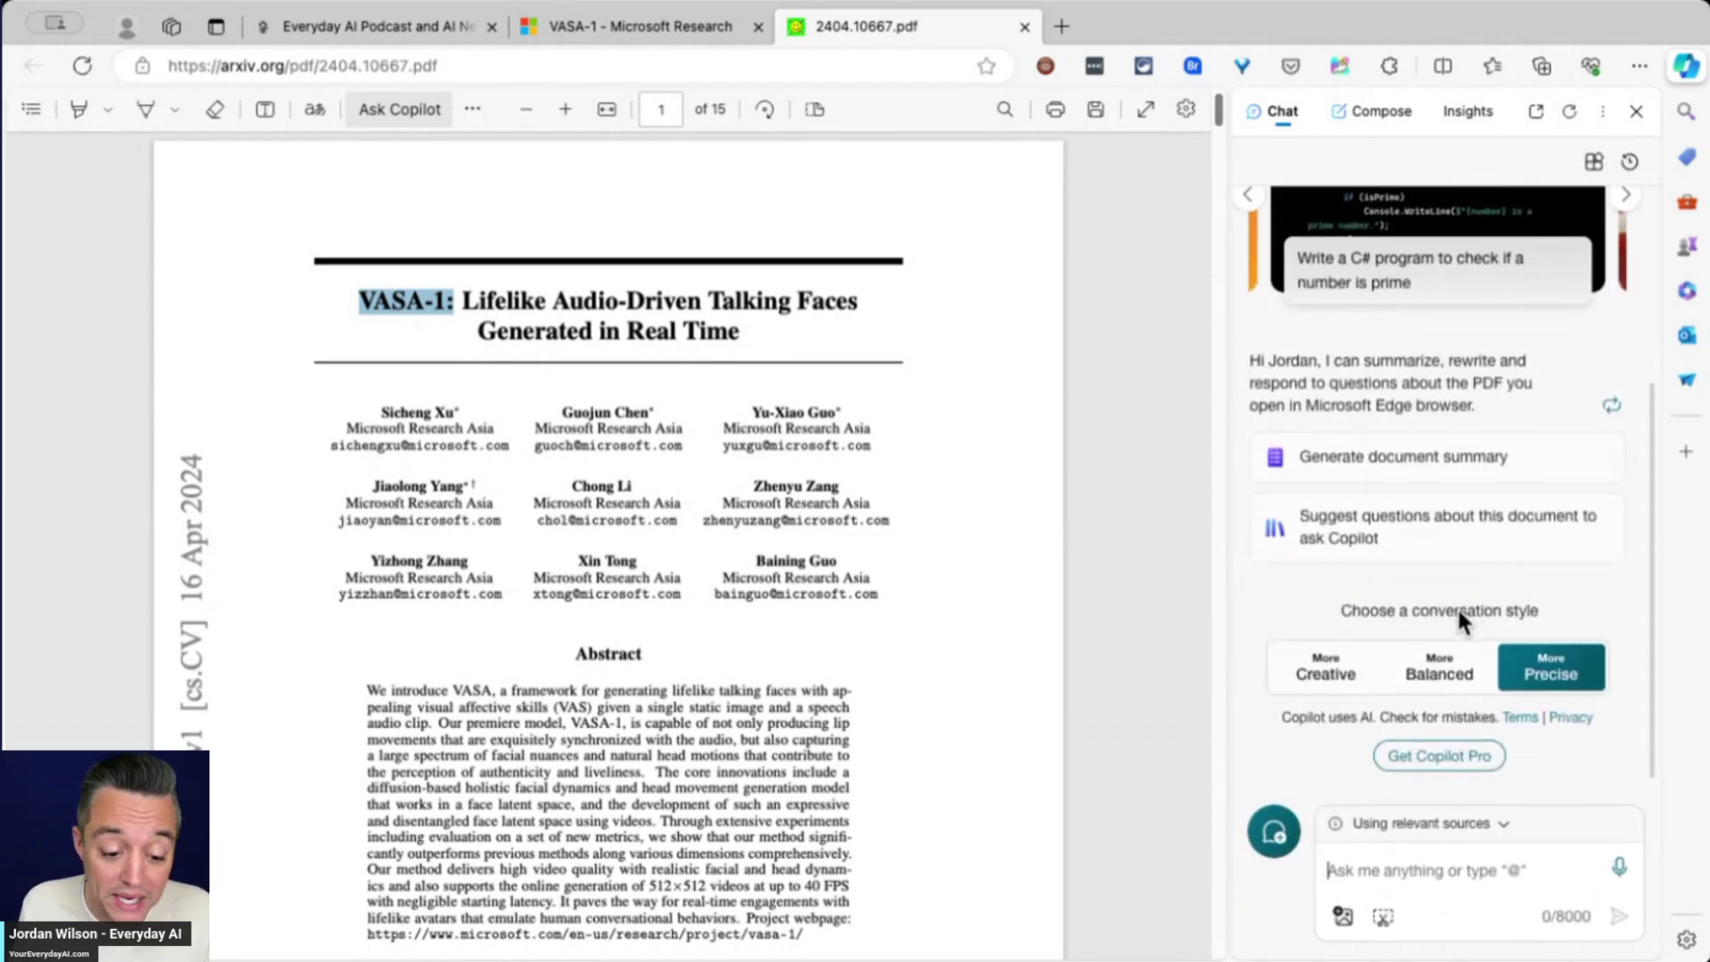
pyautogui.click(1406, 506)
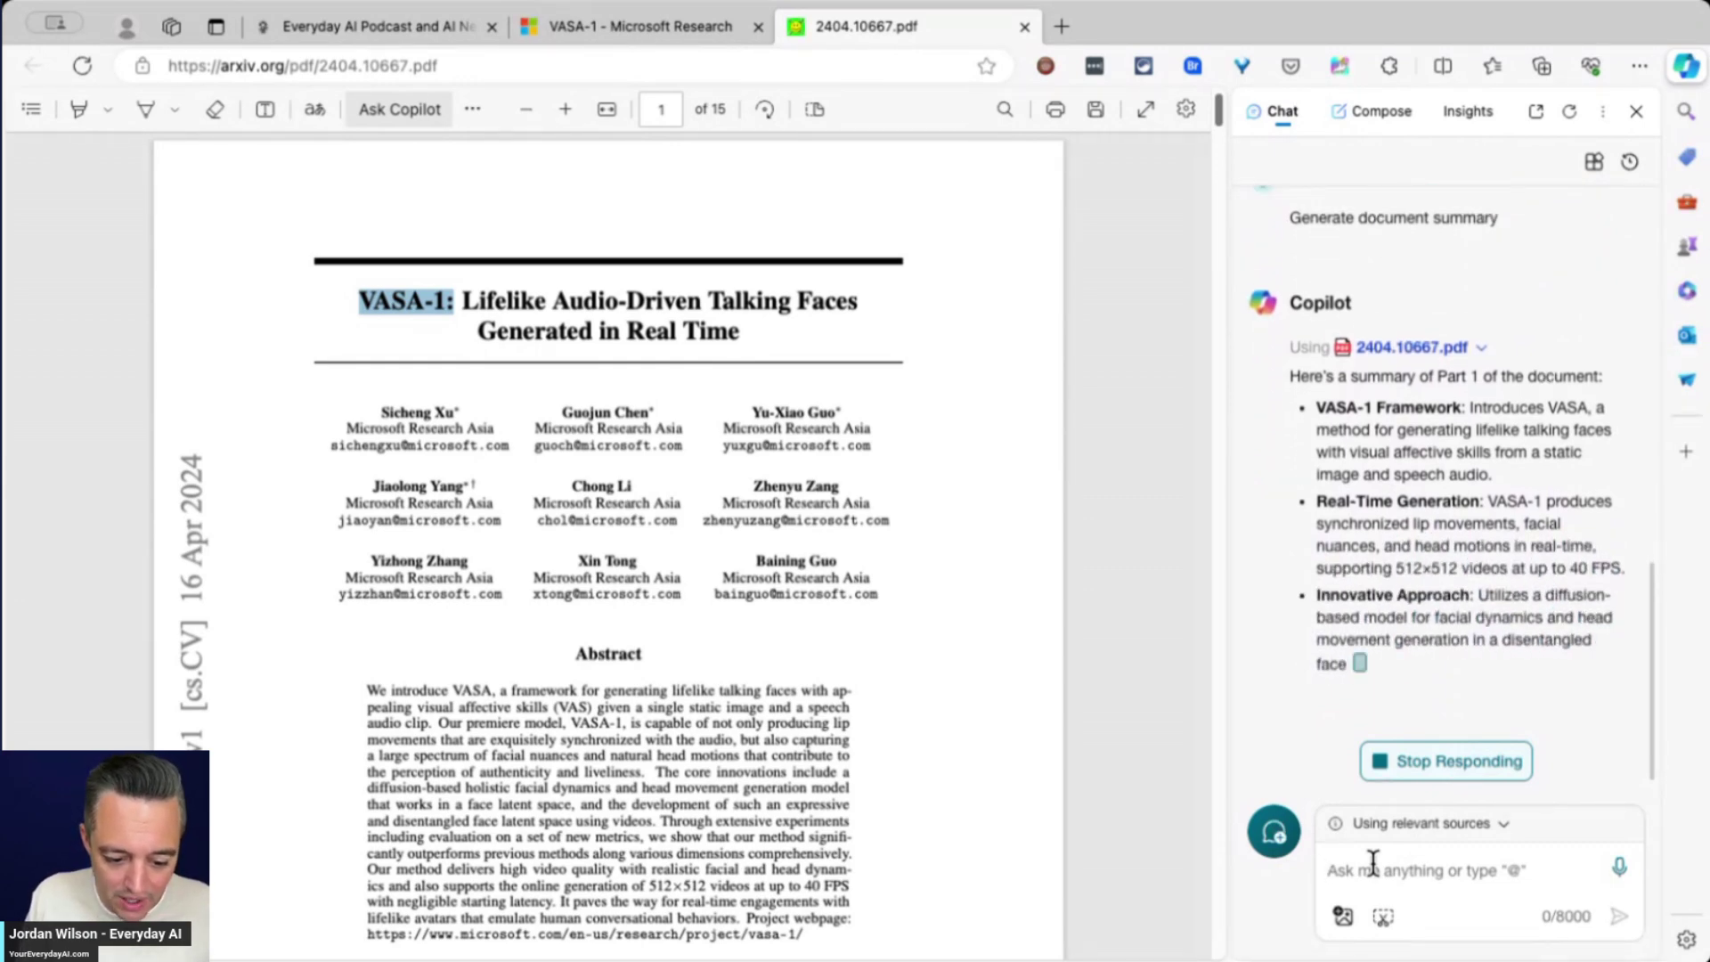
# Send Copilot the question 'what's the difference between VASA and other models?'
pyautogui.write('whats')
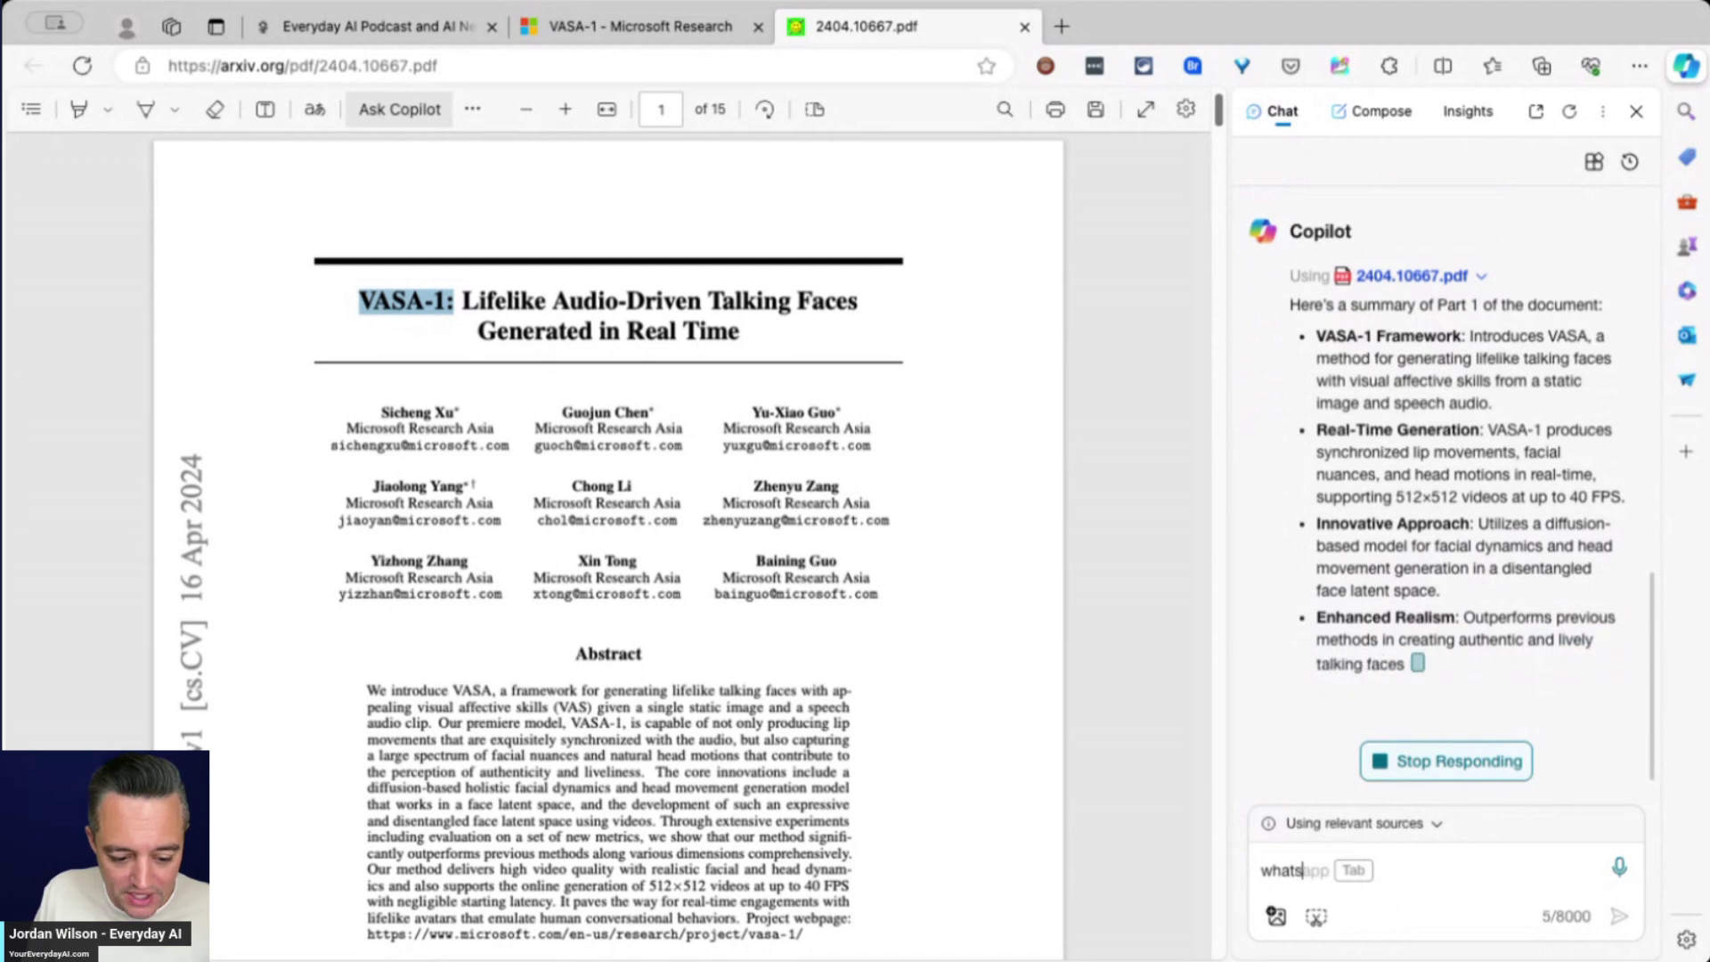
pyautogui.press('BackSpace')
pyautogui.write("'s the")
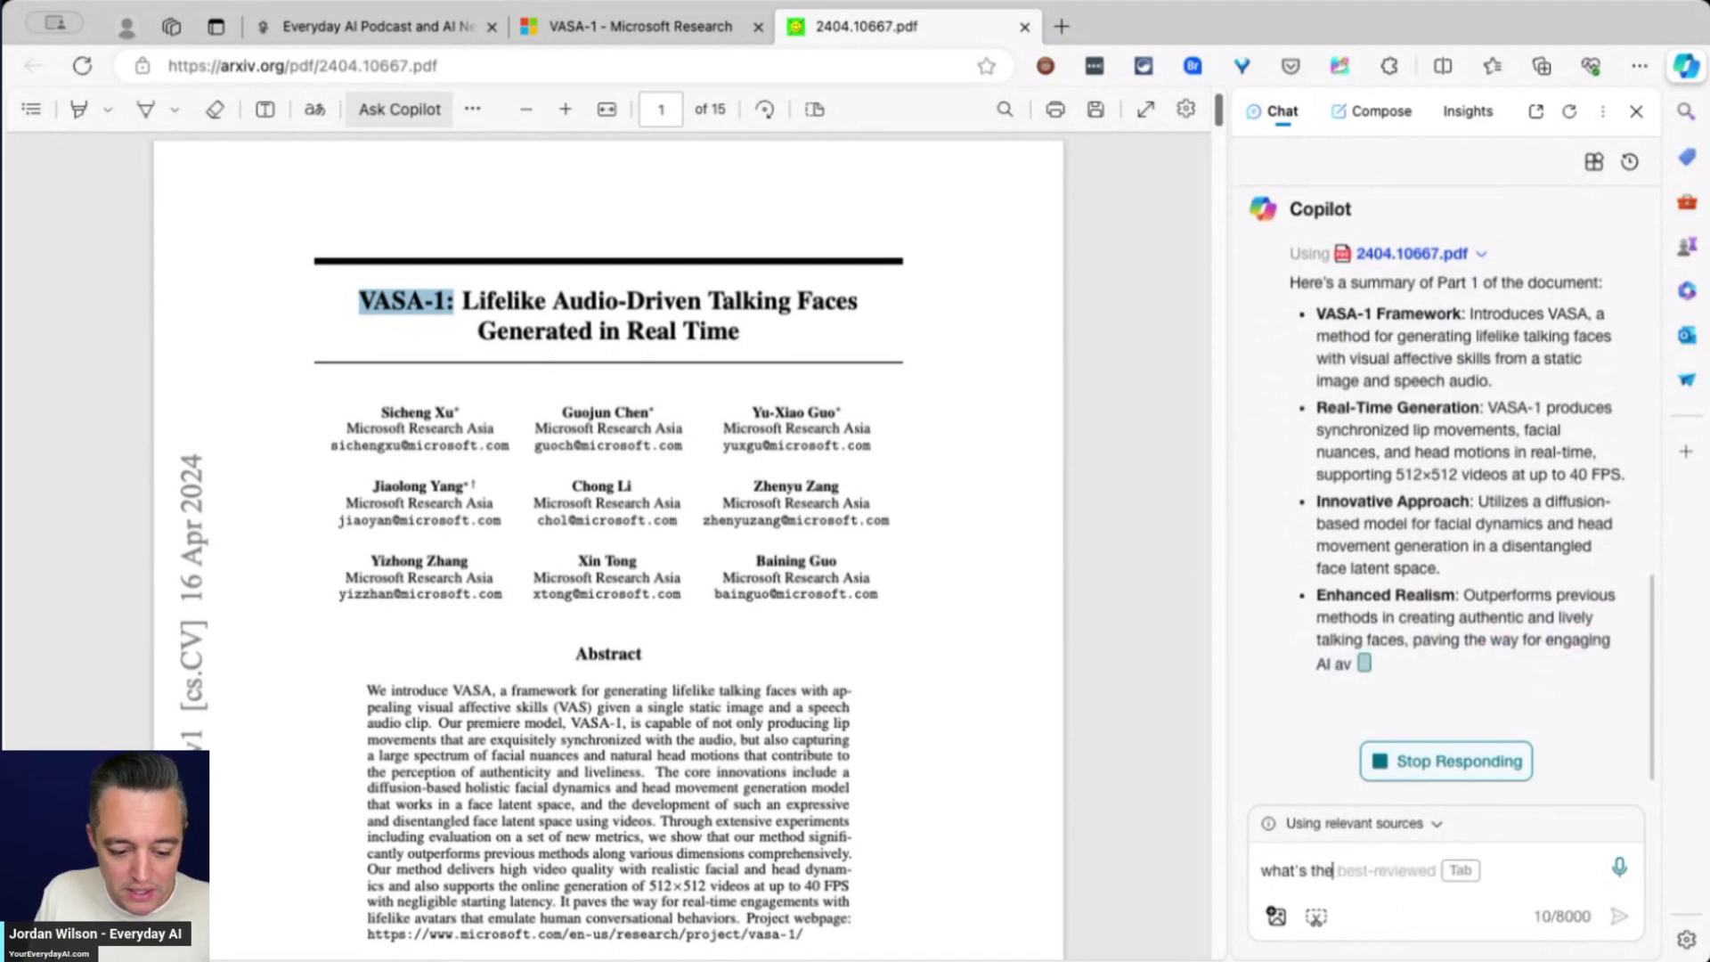
pyautogui.write(' difference betwwe')
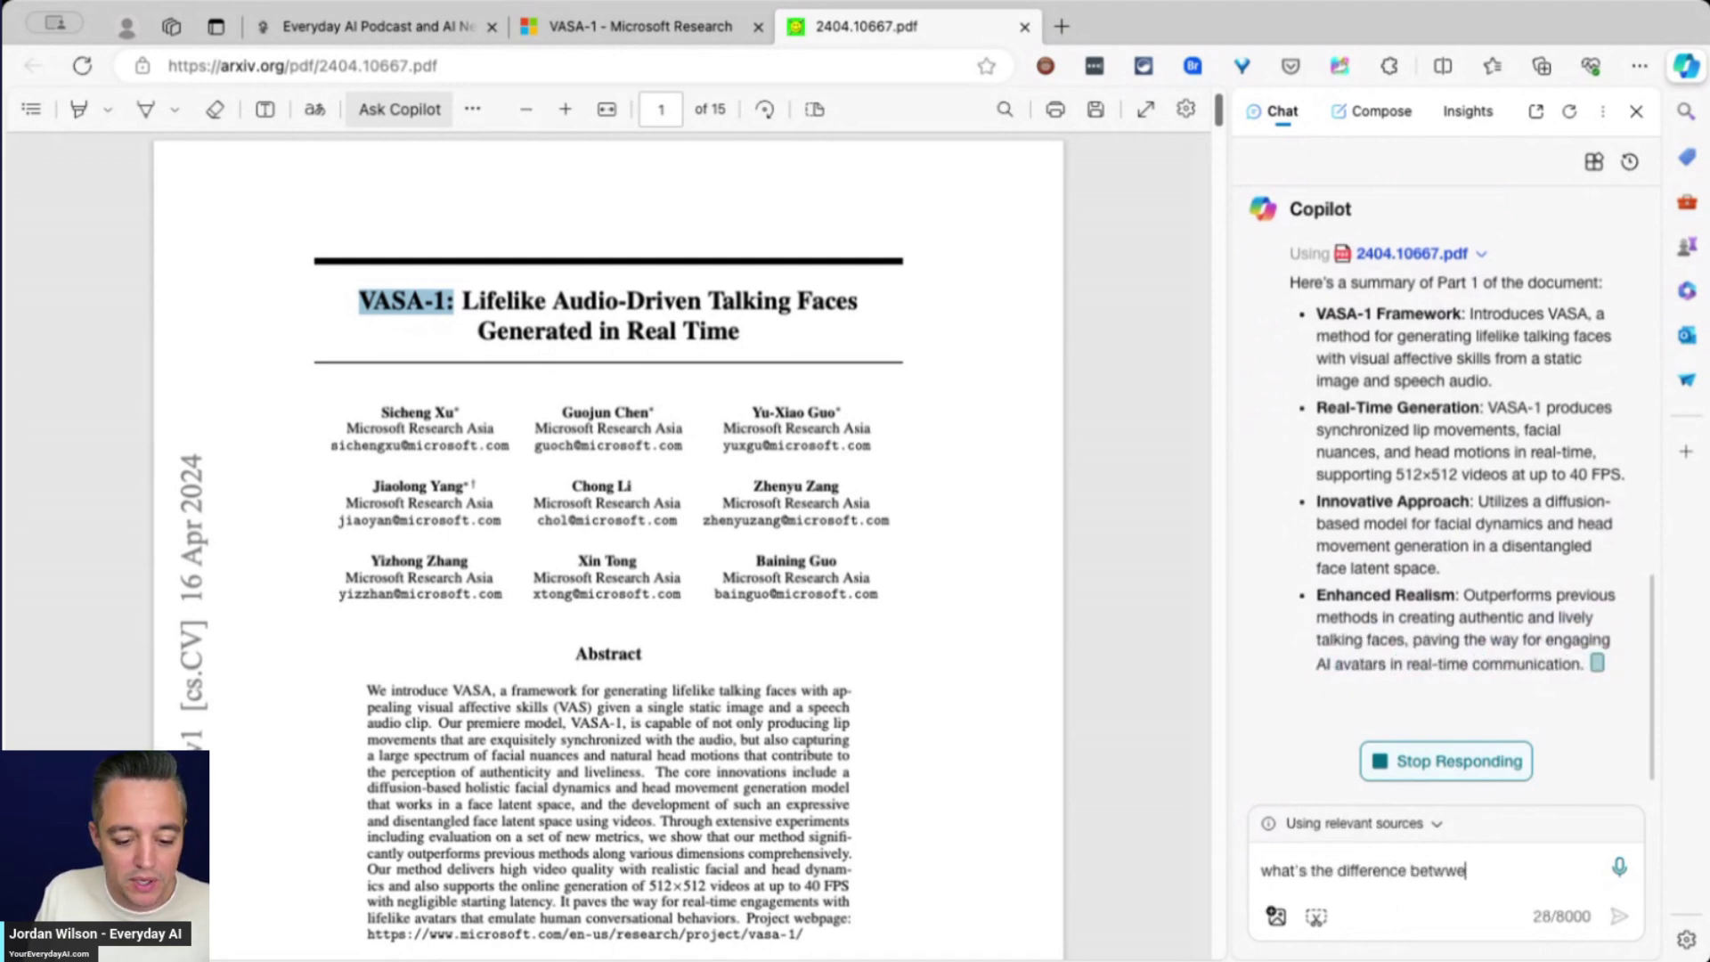
pyautogui.write('e')
pyautogui.press('BackSpace')
pyautogui.press('BackSpace')
pyautogui.press('BackSpace')
pyautogui.write('een ')
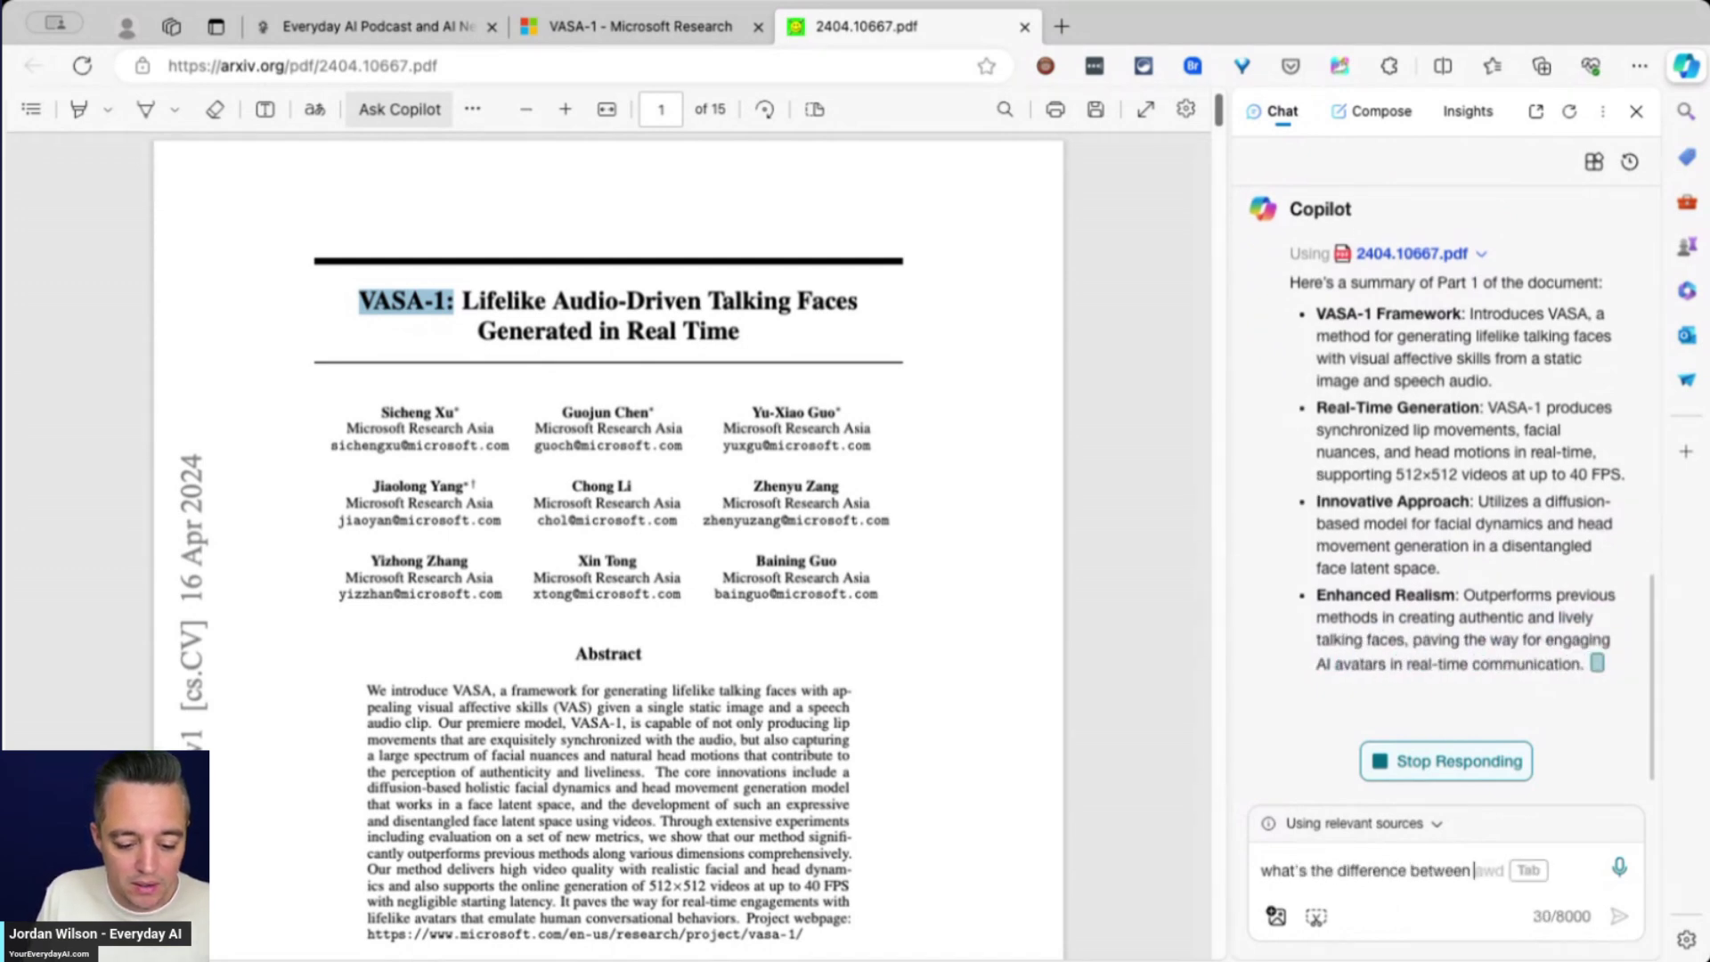
pyautogui.write('VASA and other models?')
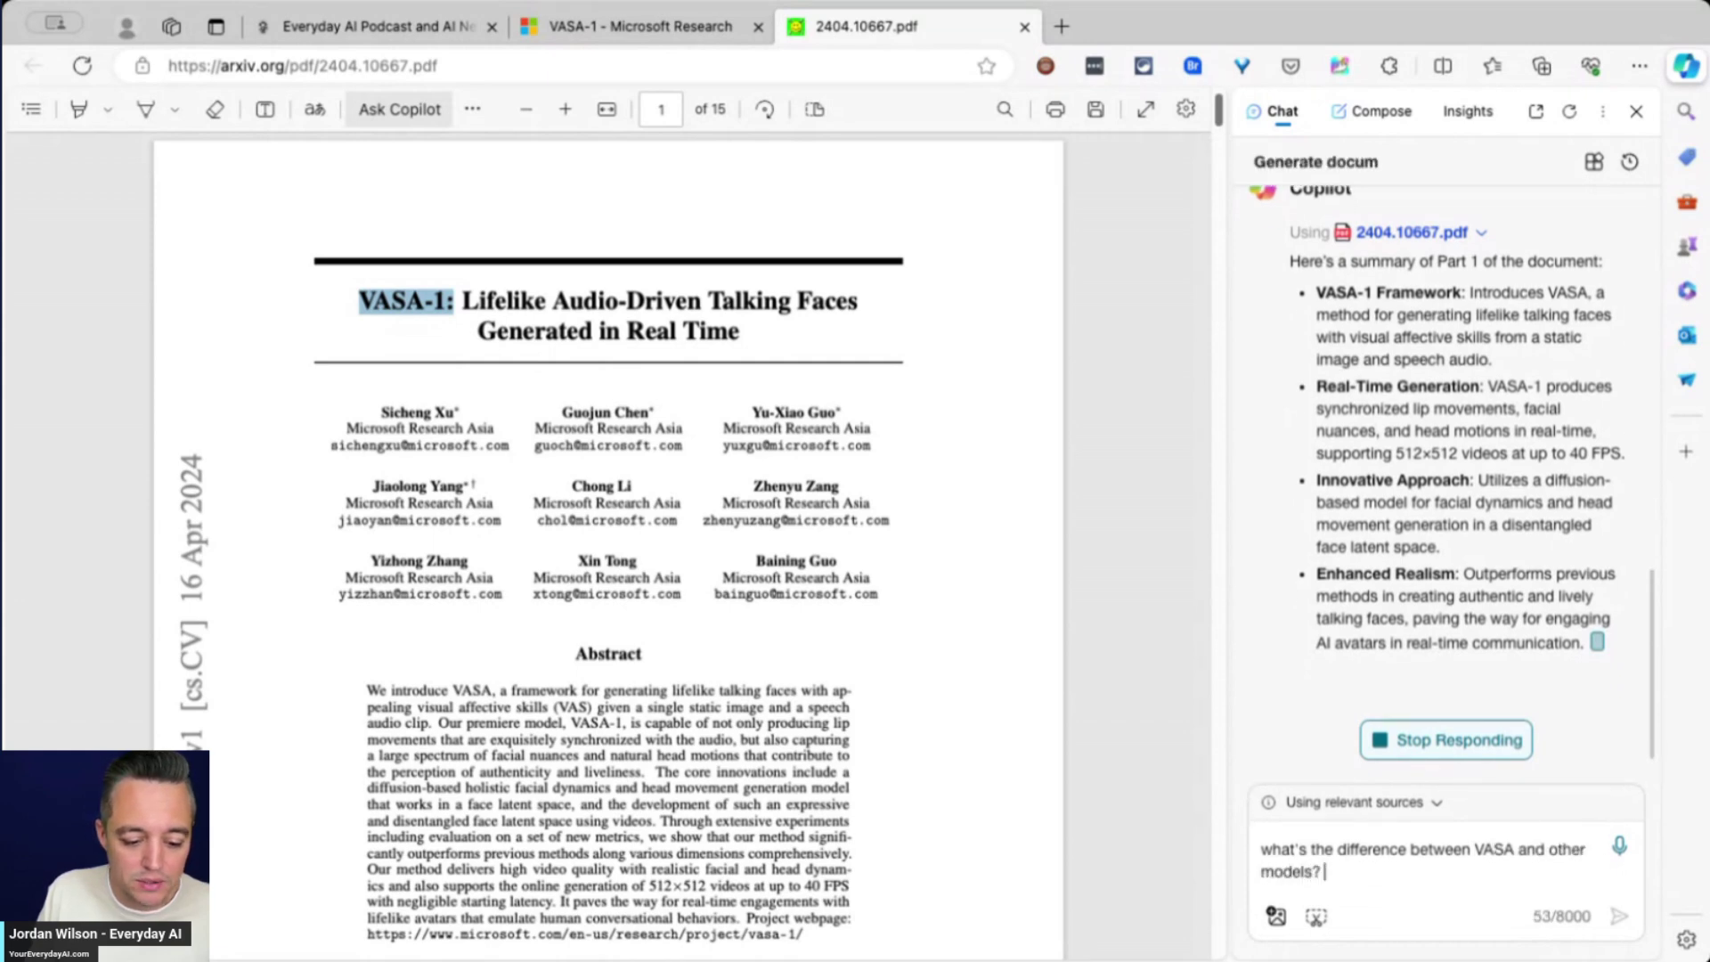
pyautogui.press('super+a')
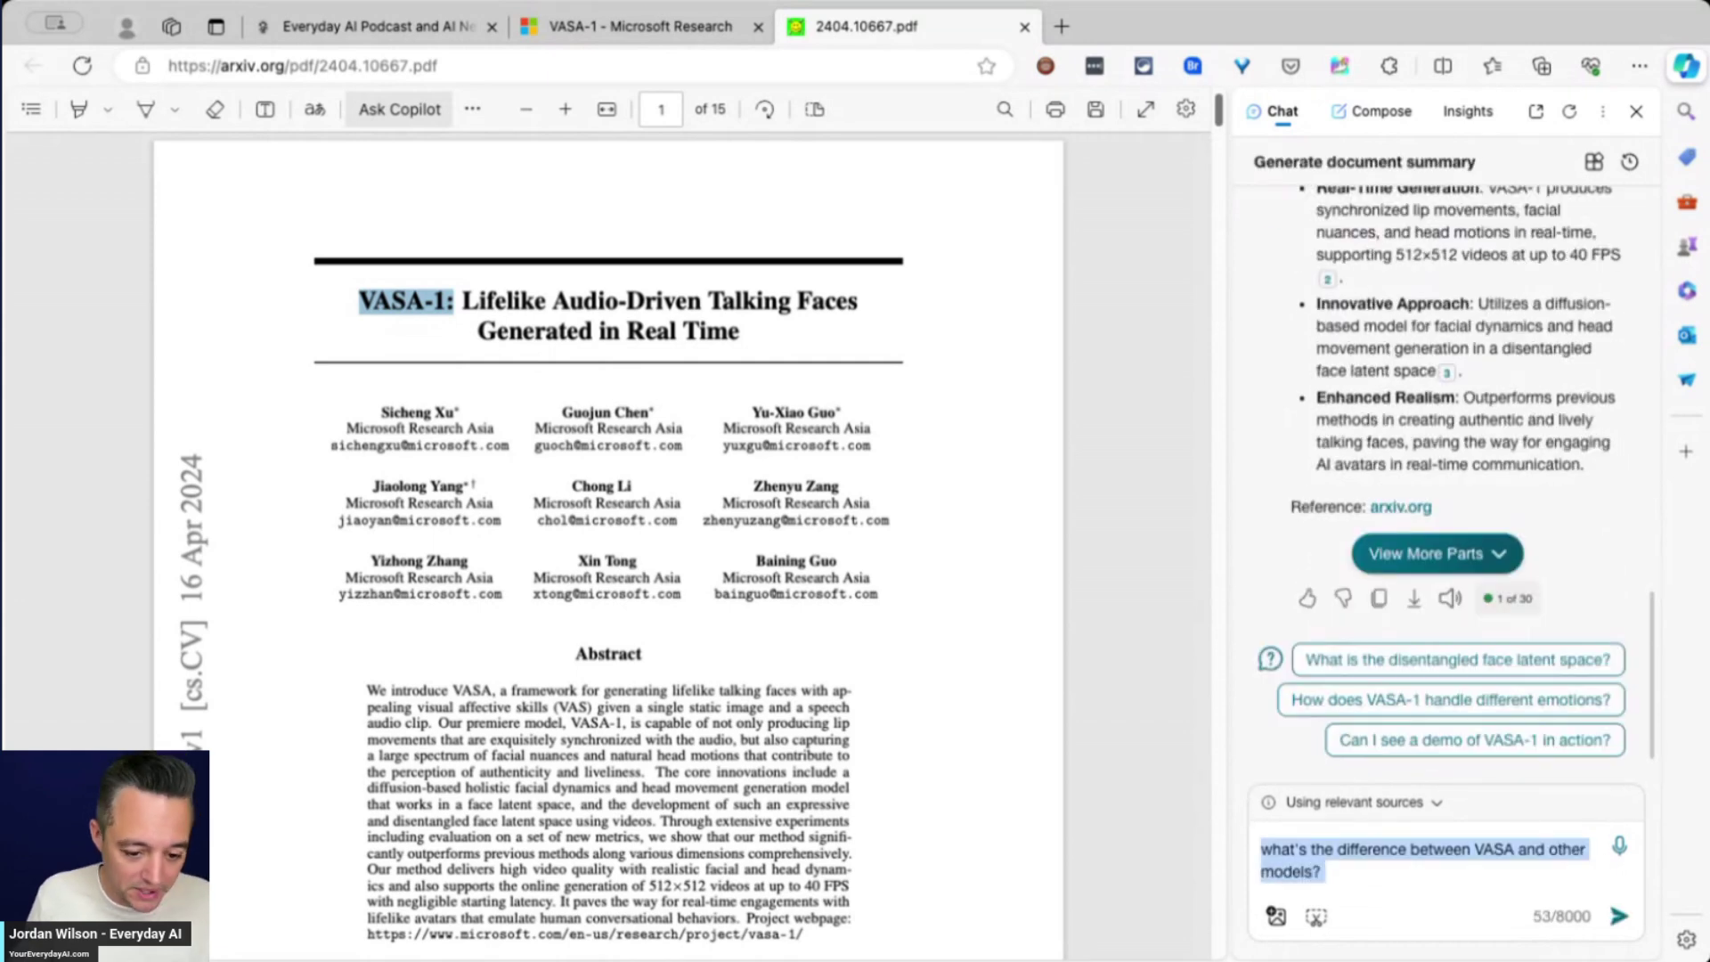
pyautogui.click(1394, 859)
pyautogui.press('Return')
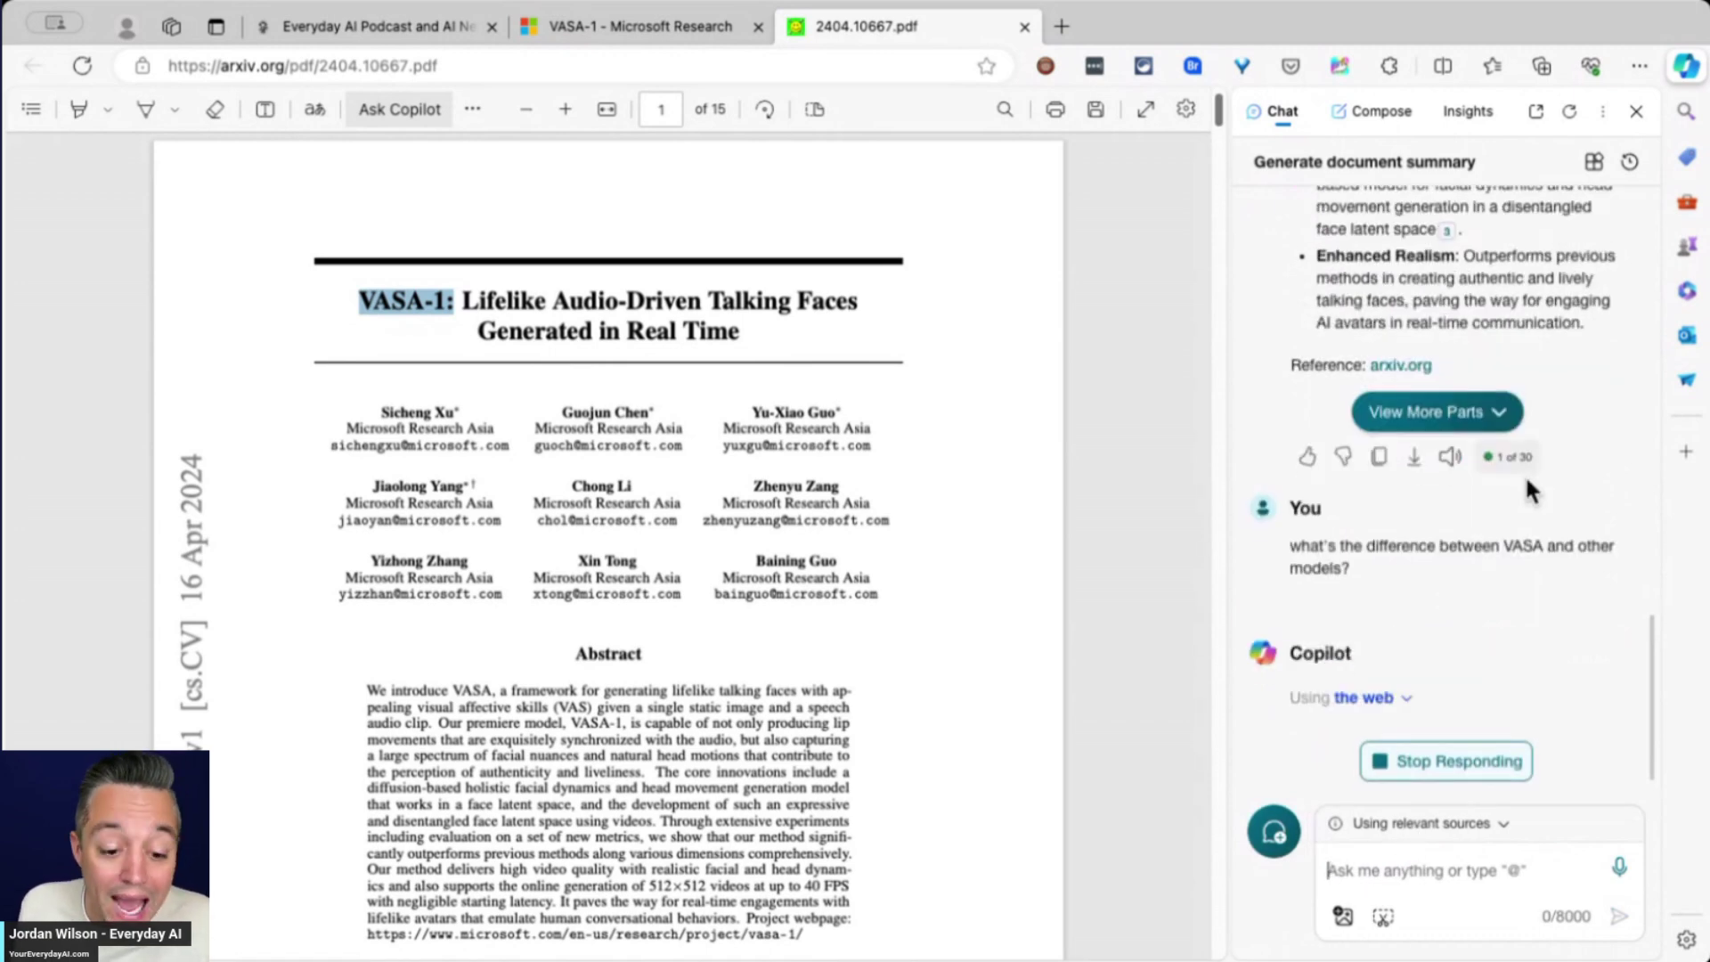
# Scroll the chat while Copilot finishes its web-based answer on VASA versus other models
pyautogui.scroll(5, 1528, 470)
pyautogui.scroll(4, 1524, 490)
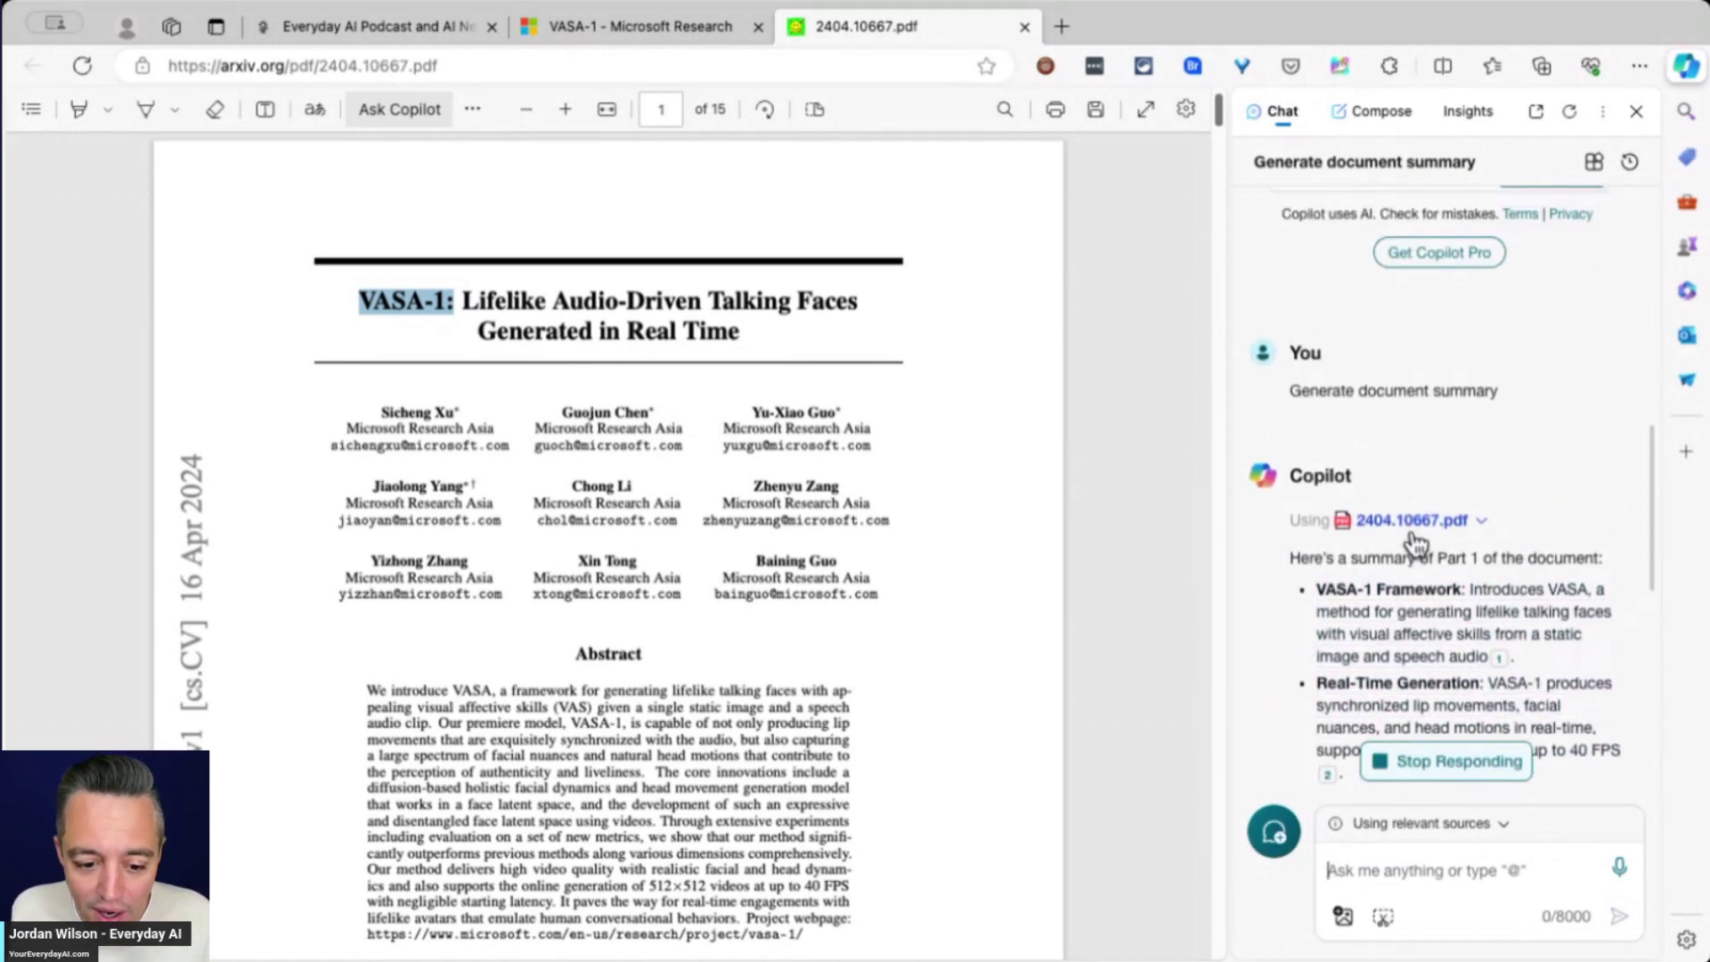
pyautogui.scroll(3, 1434, 515)
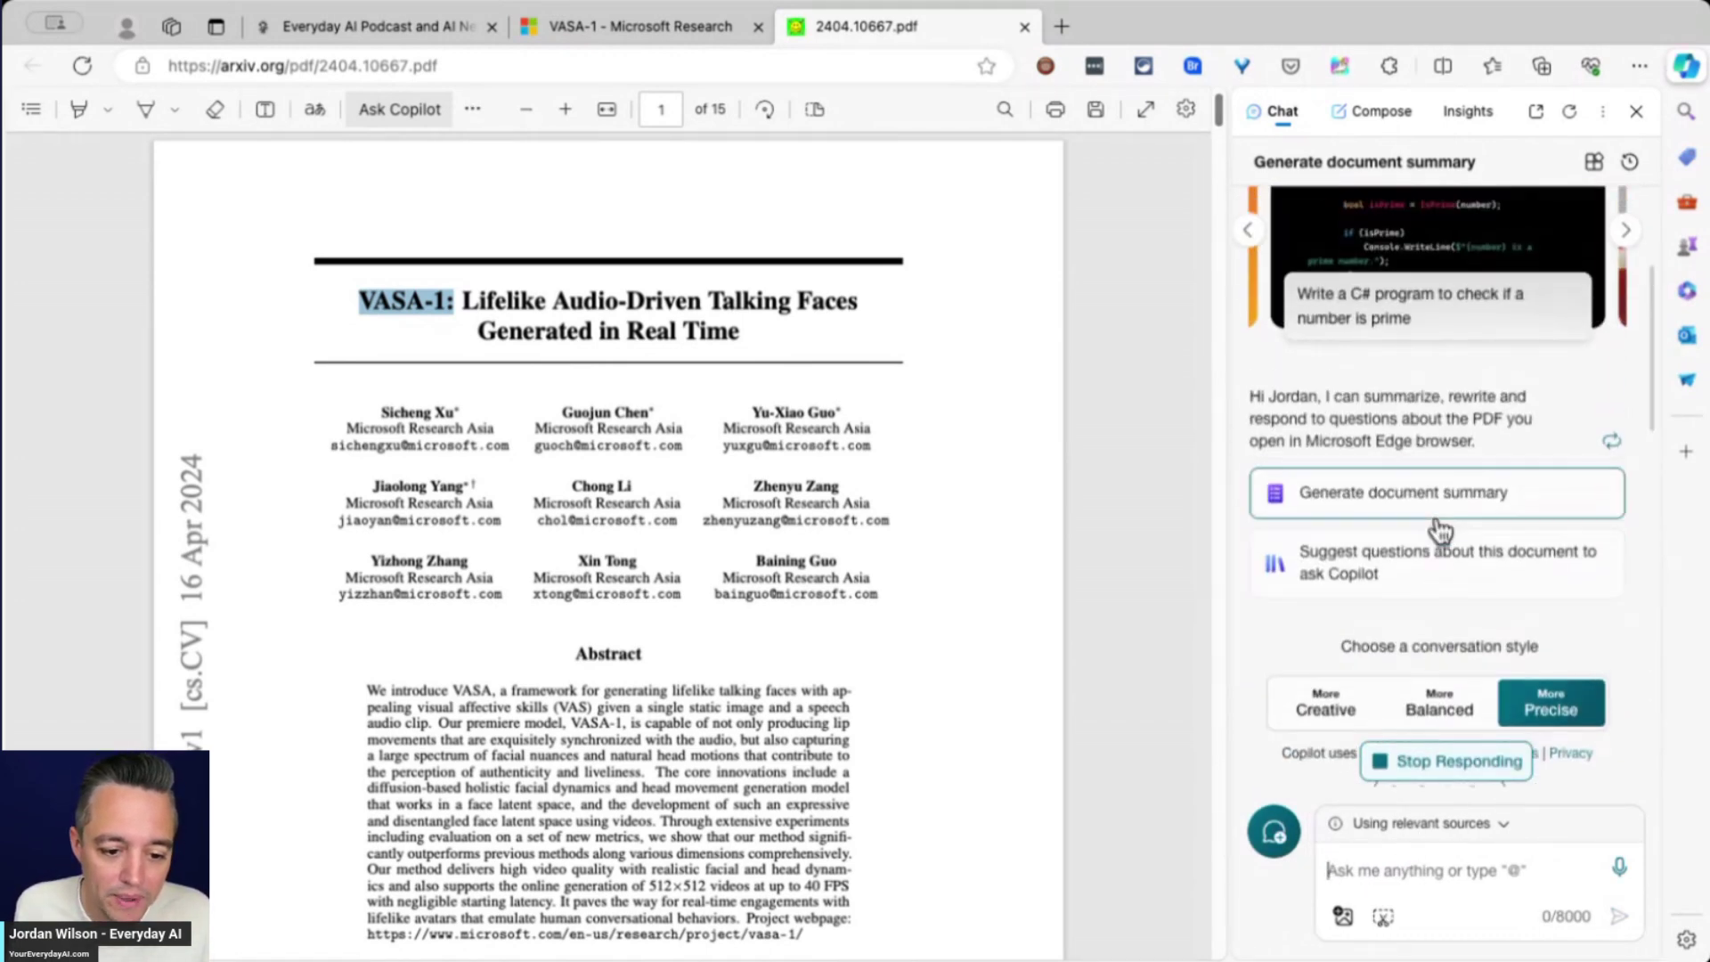
pyautogui.scroll(-4, 1425, 623)
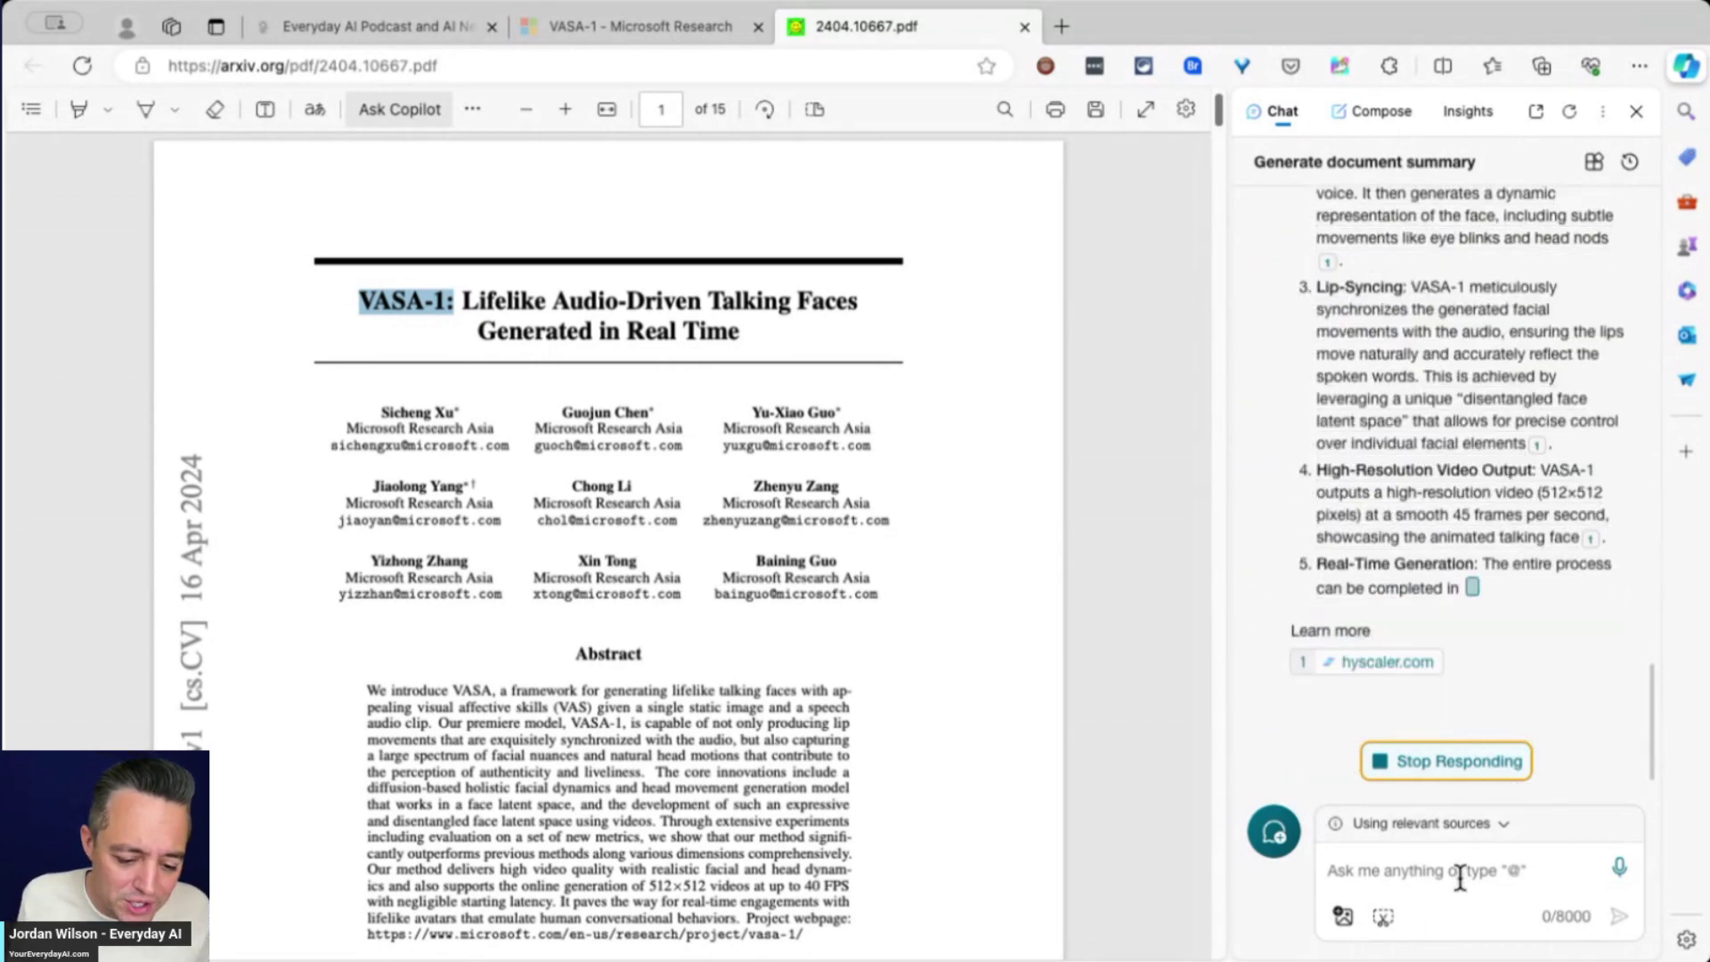
pyautogui.moveTo(1337, 827)
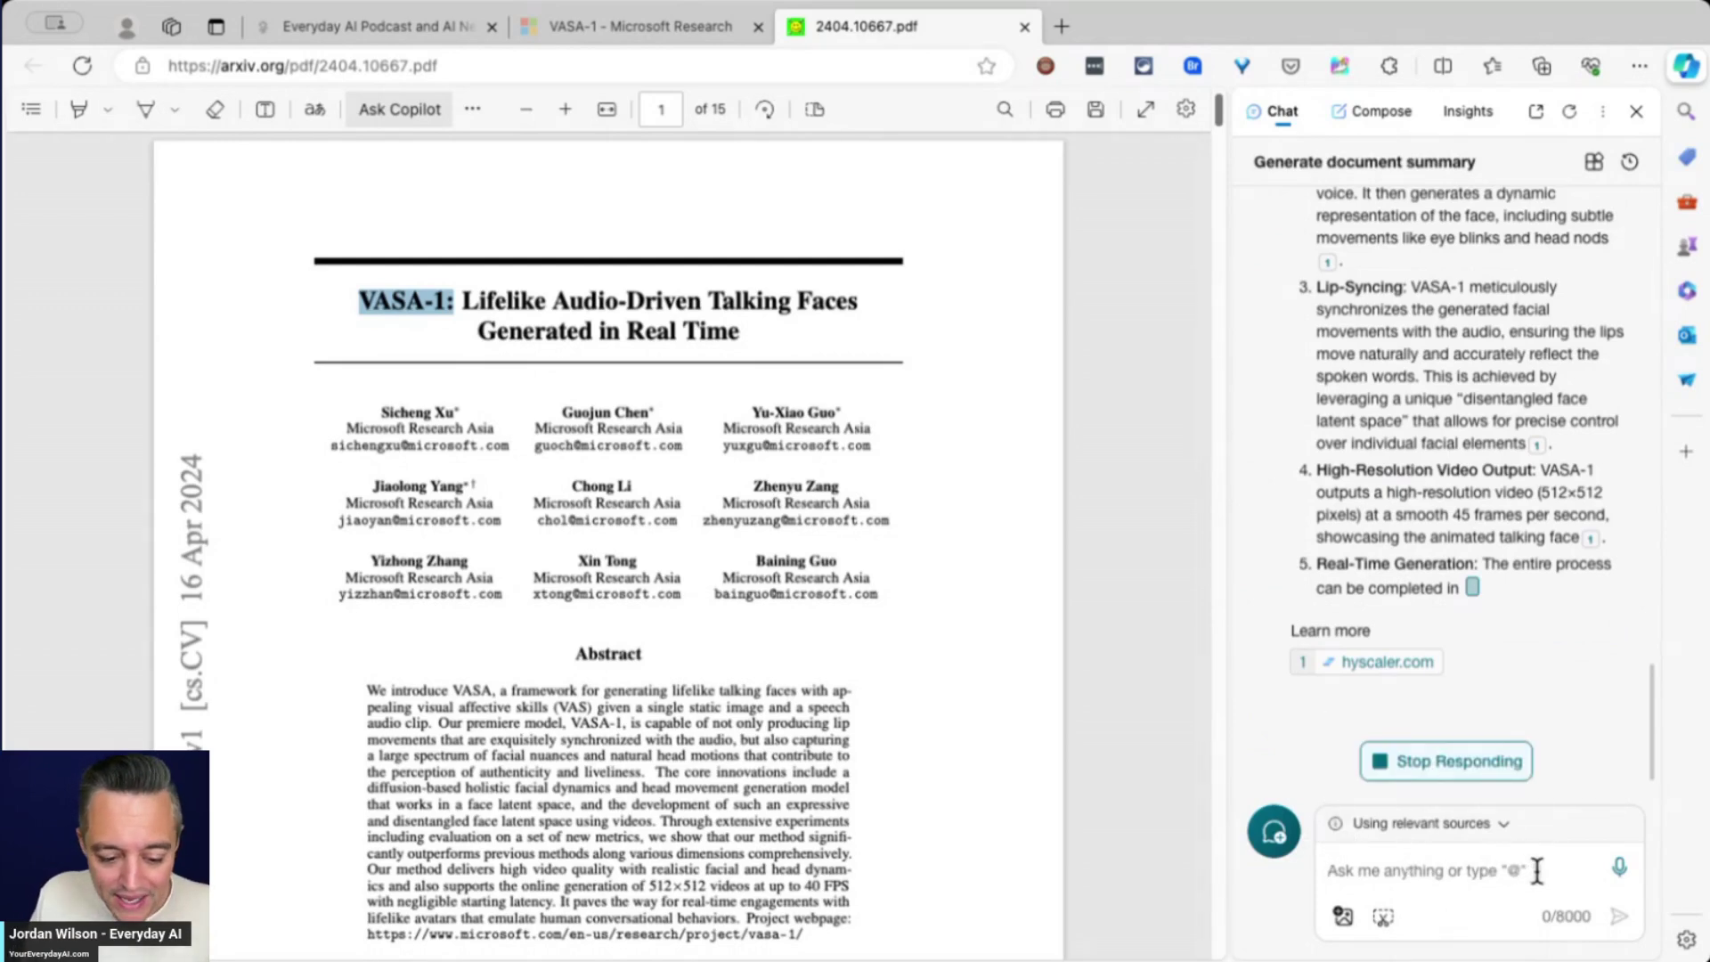
# Copy the VASA-versus-other-models question text from the chat for reuse
pyautogui.scroll(4, 1491, 615)
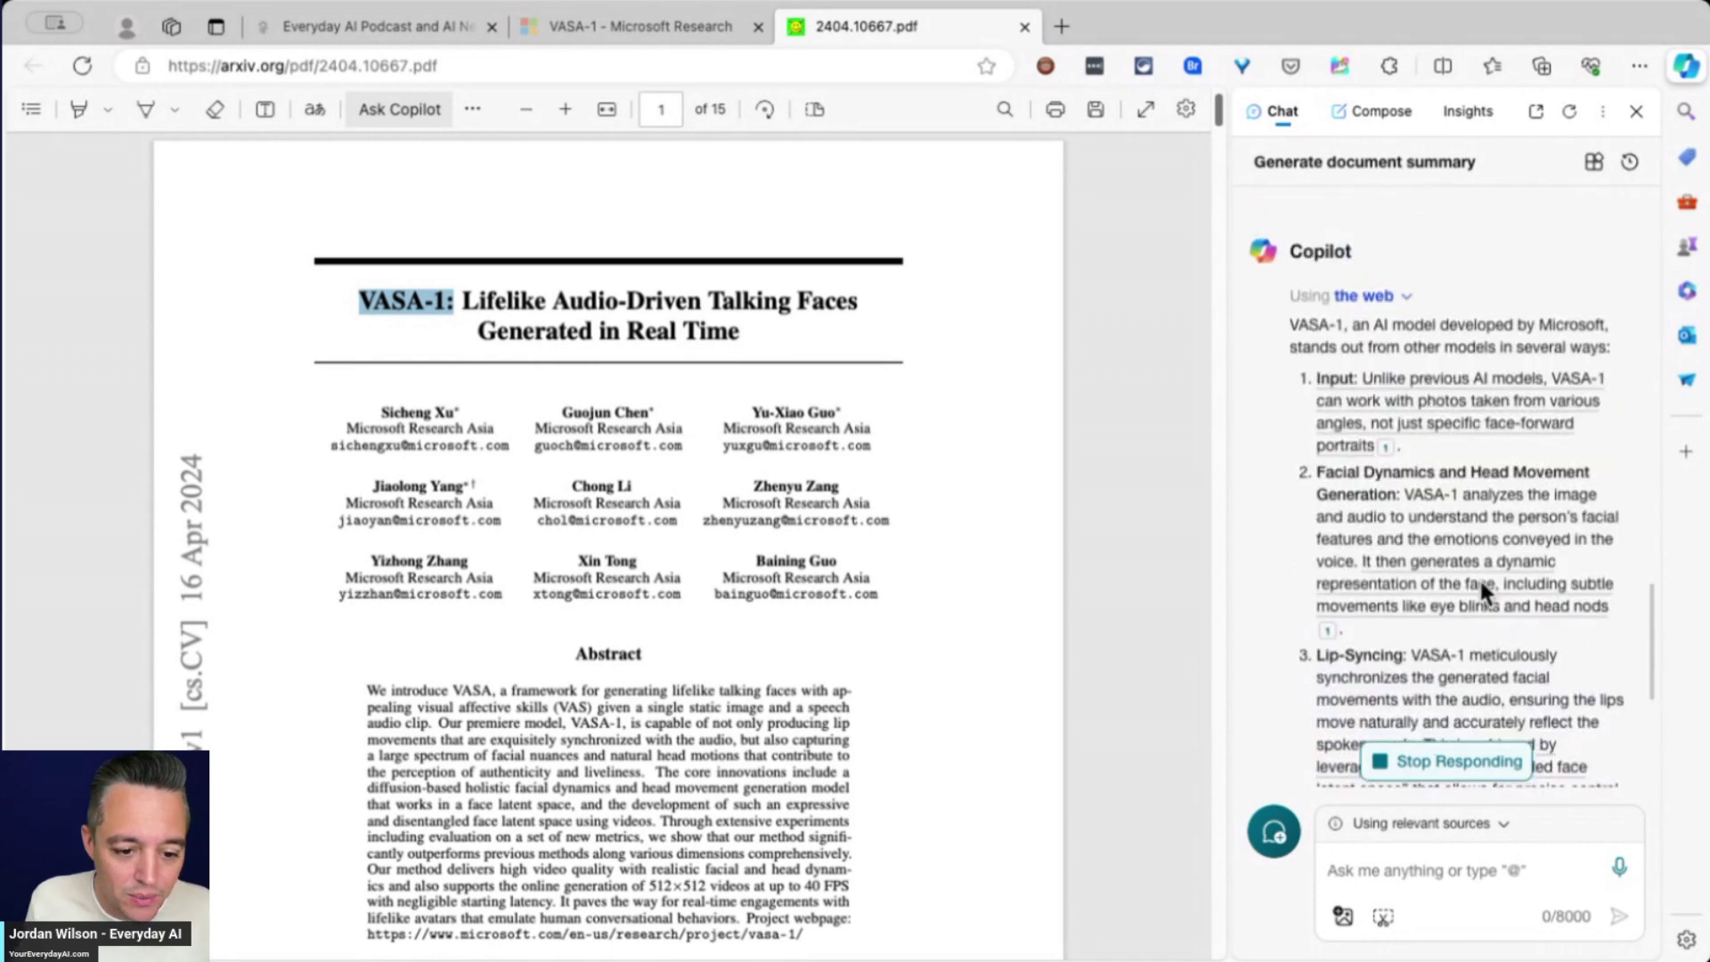
pyautogui.scroll(3, 1478, 575)
pyautogui.moveTo(1358, 386); pyautogui.dragTo(1292, 363)
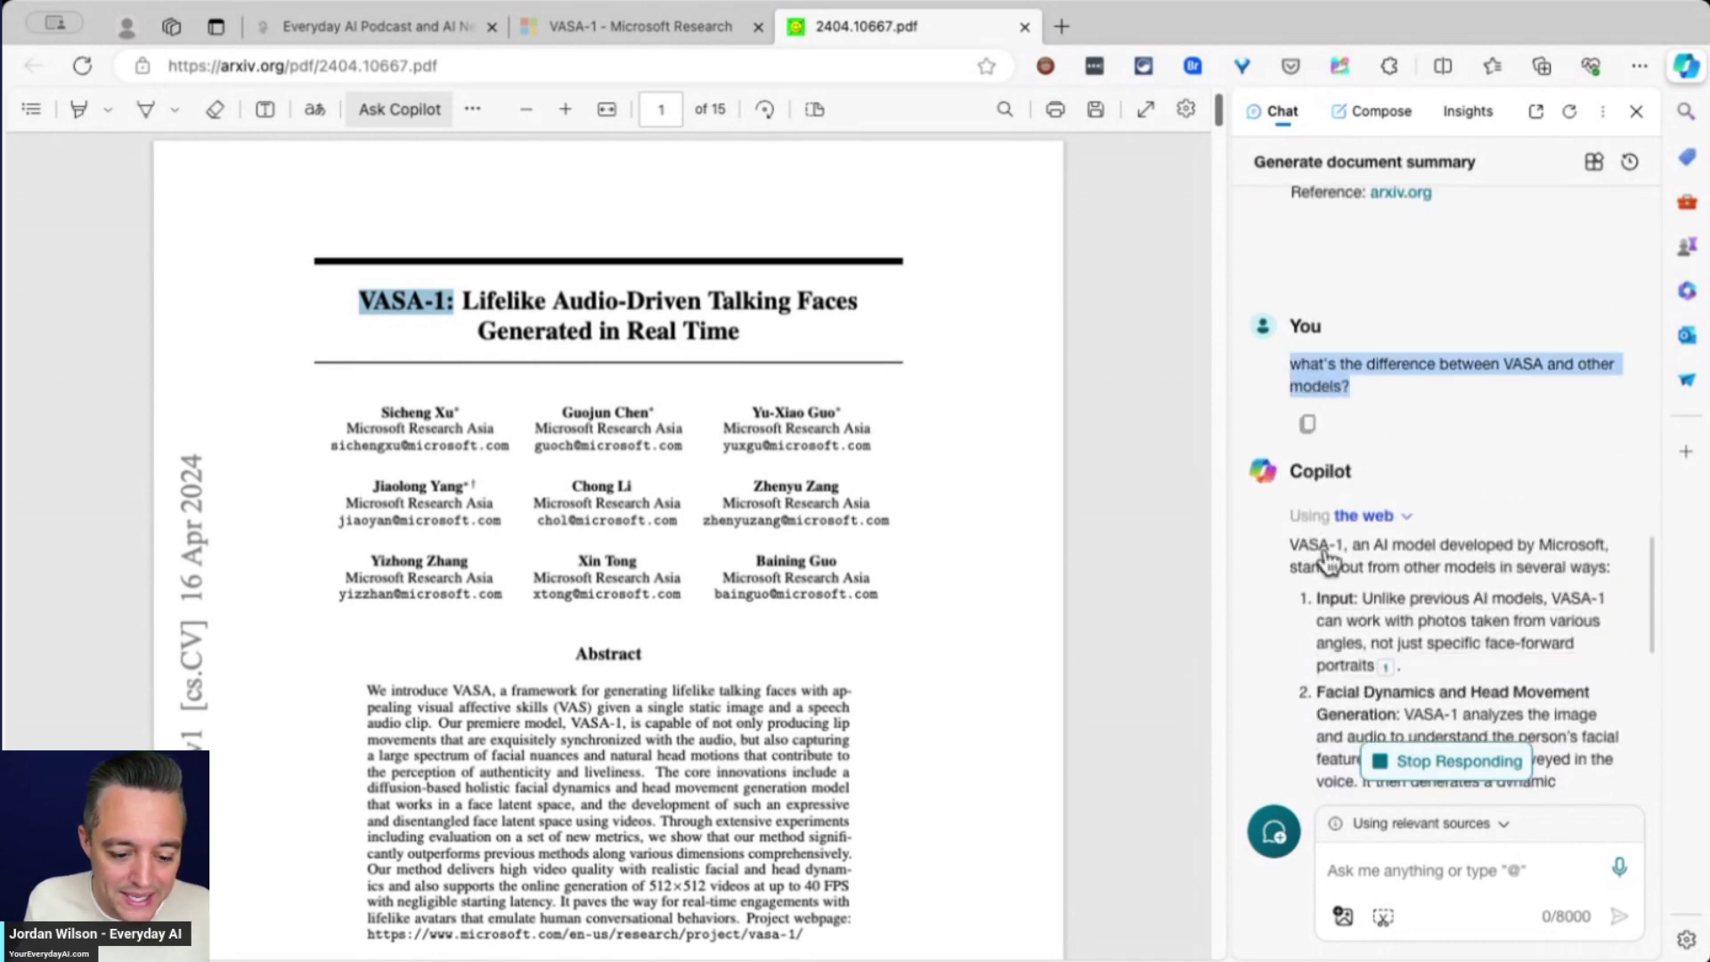
pyautogui.click(1454, 763)
pyautogui.click(1386, 878)
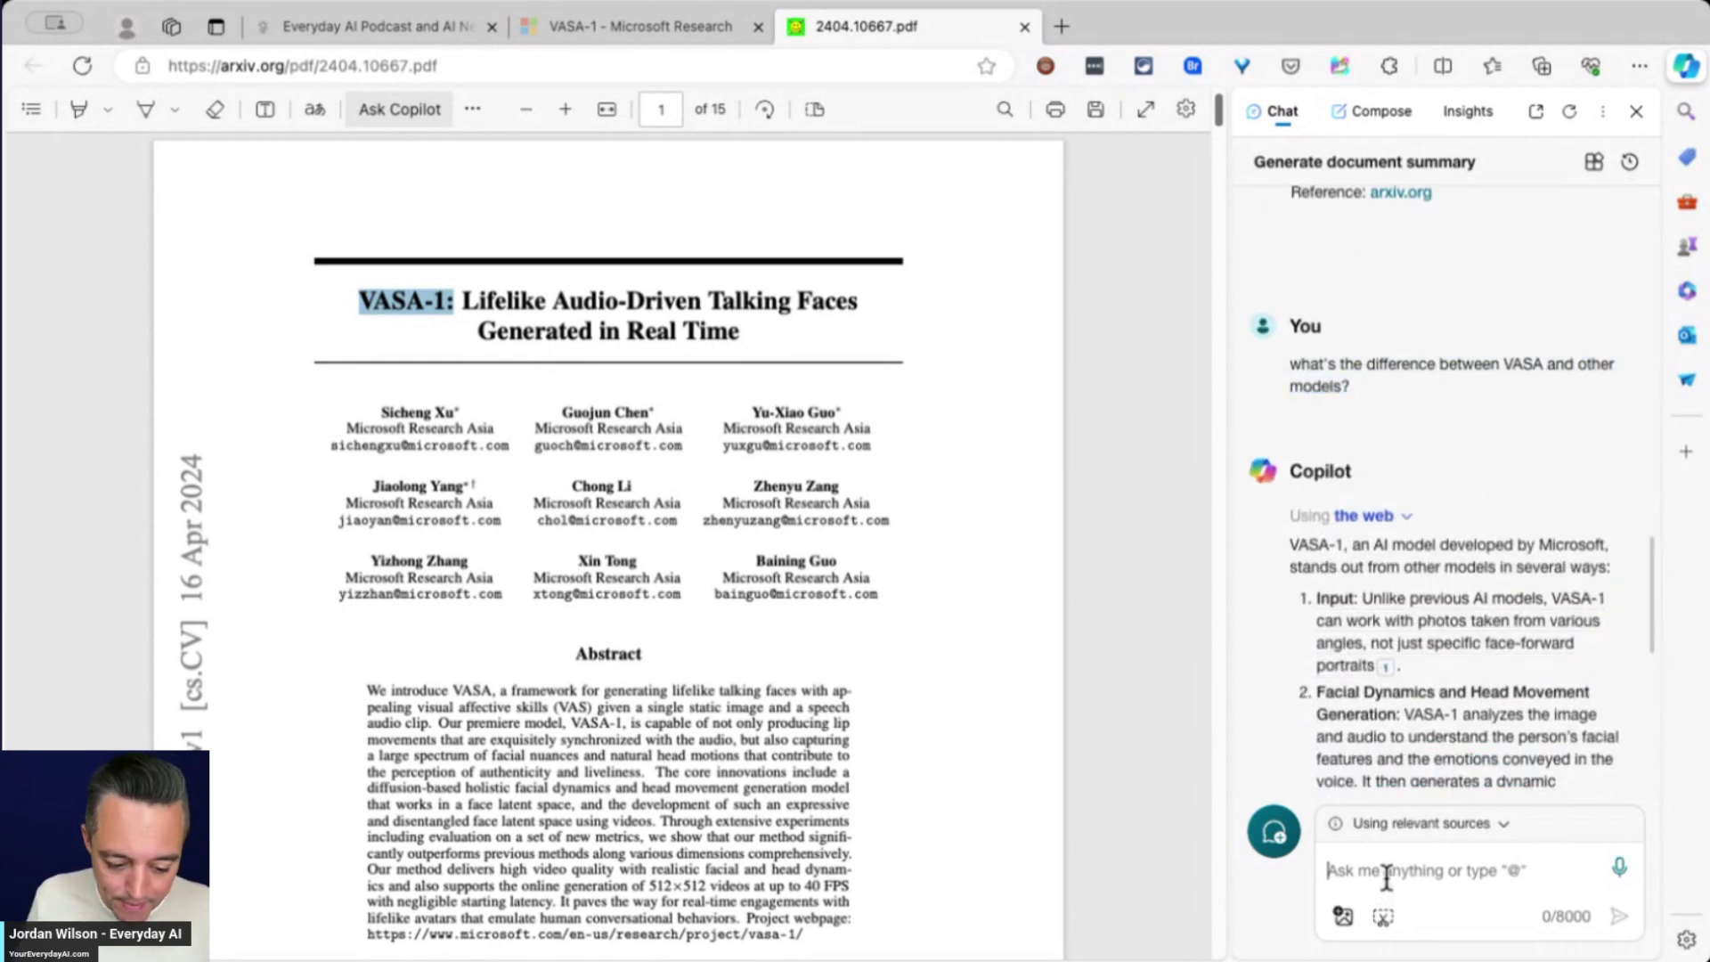
pyautogui.click(1503, 828)
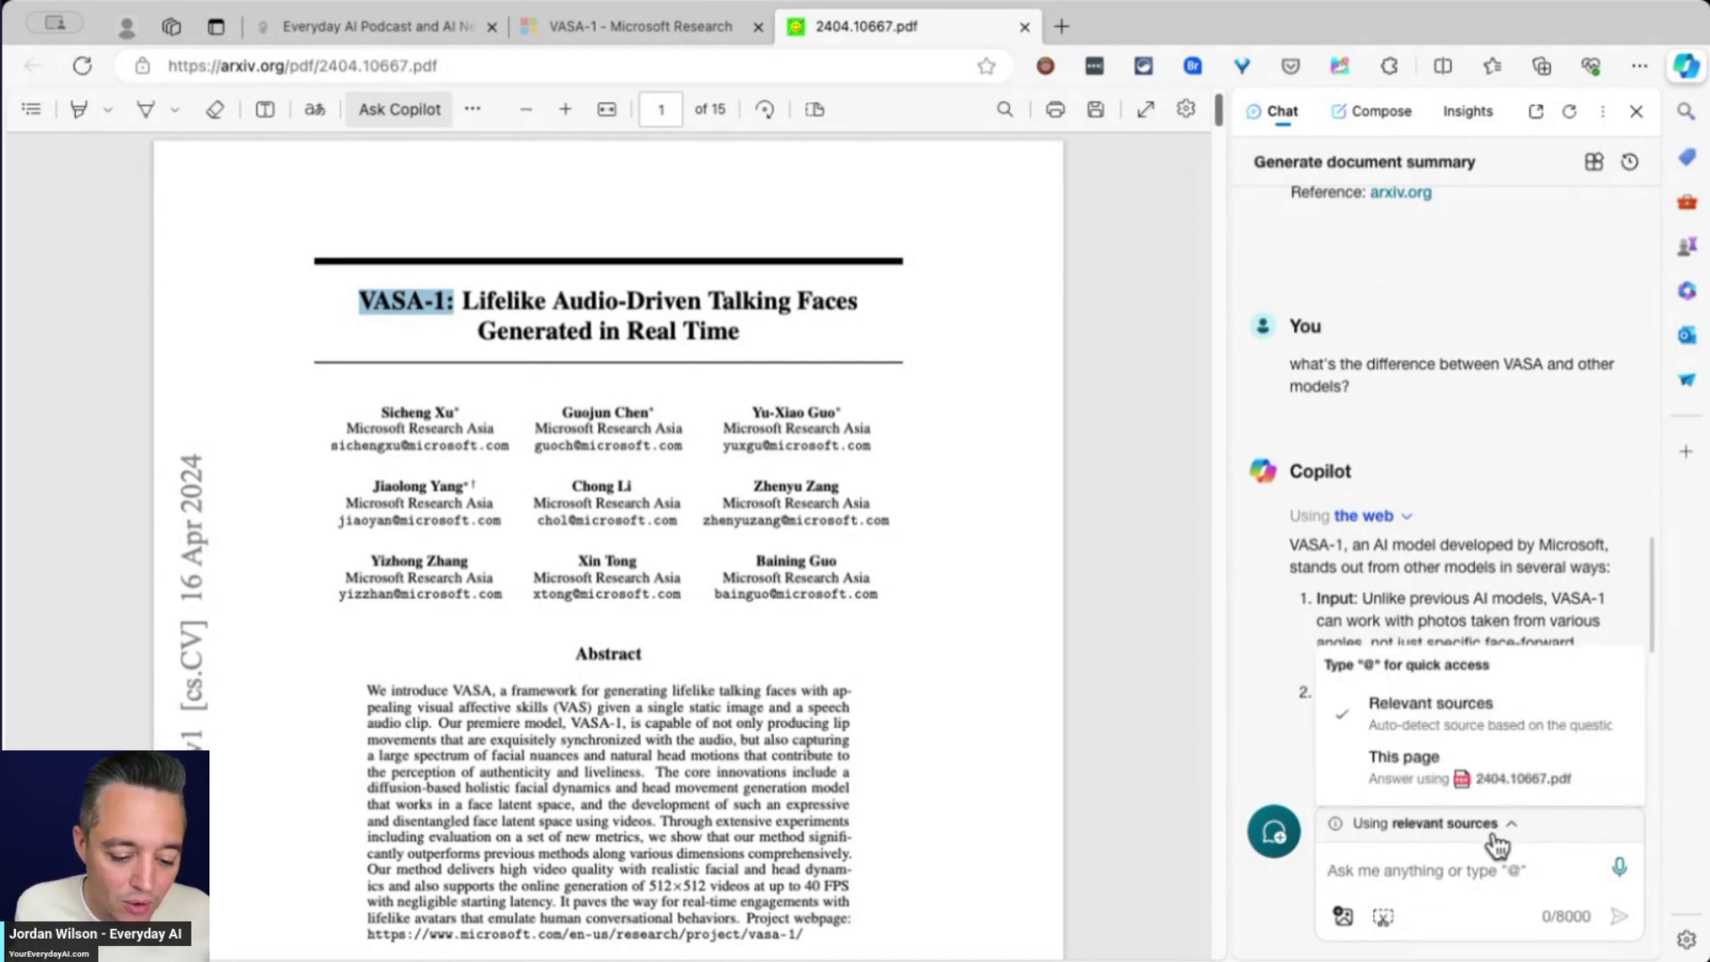
pyautogui.click(1504, 880)
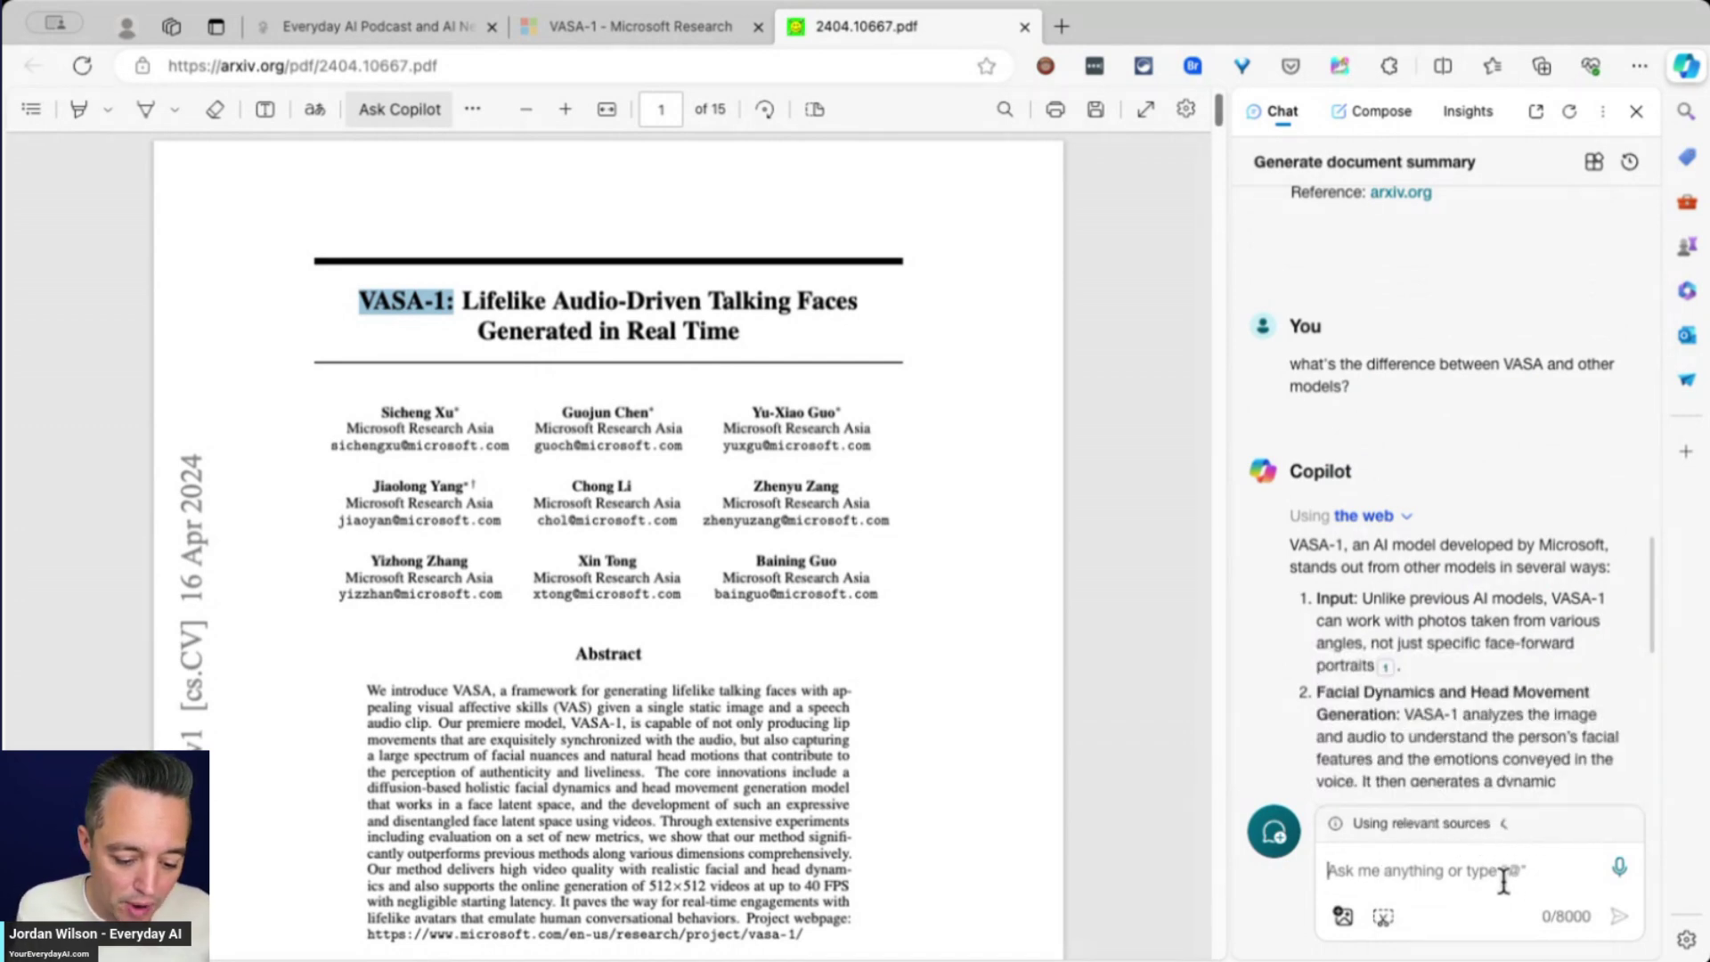
pyautogui.write('@')
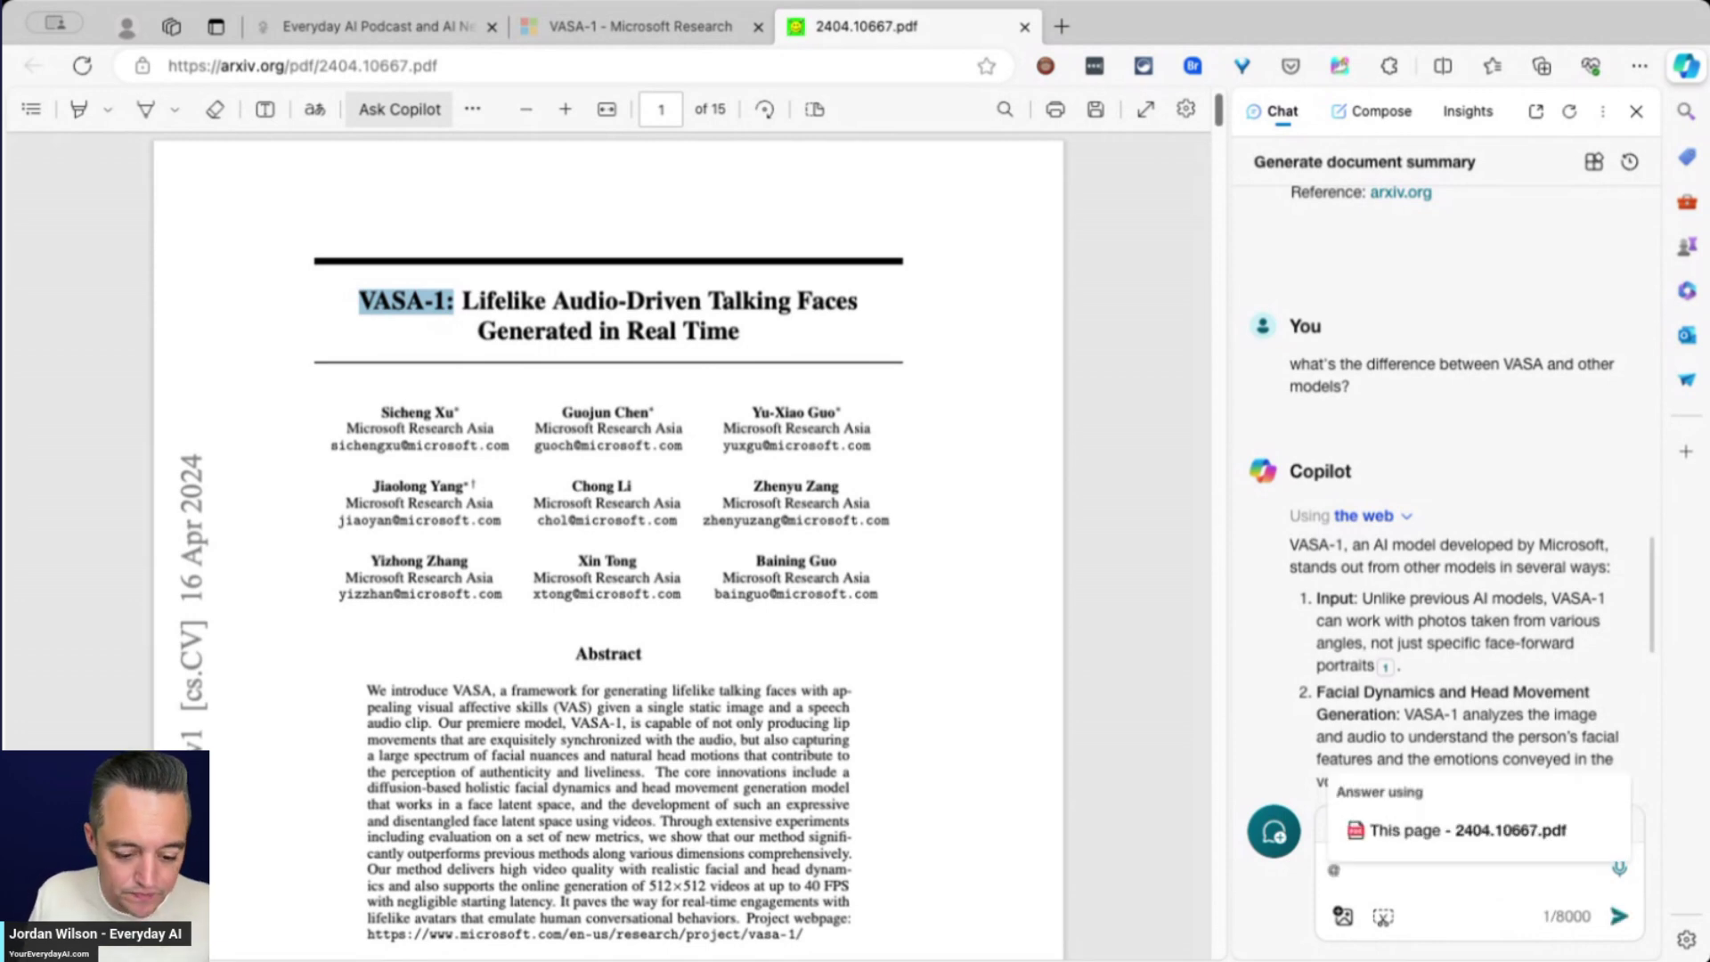
pyautogui.click(1450, 837)
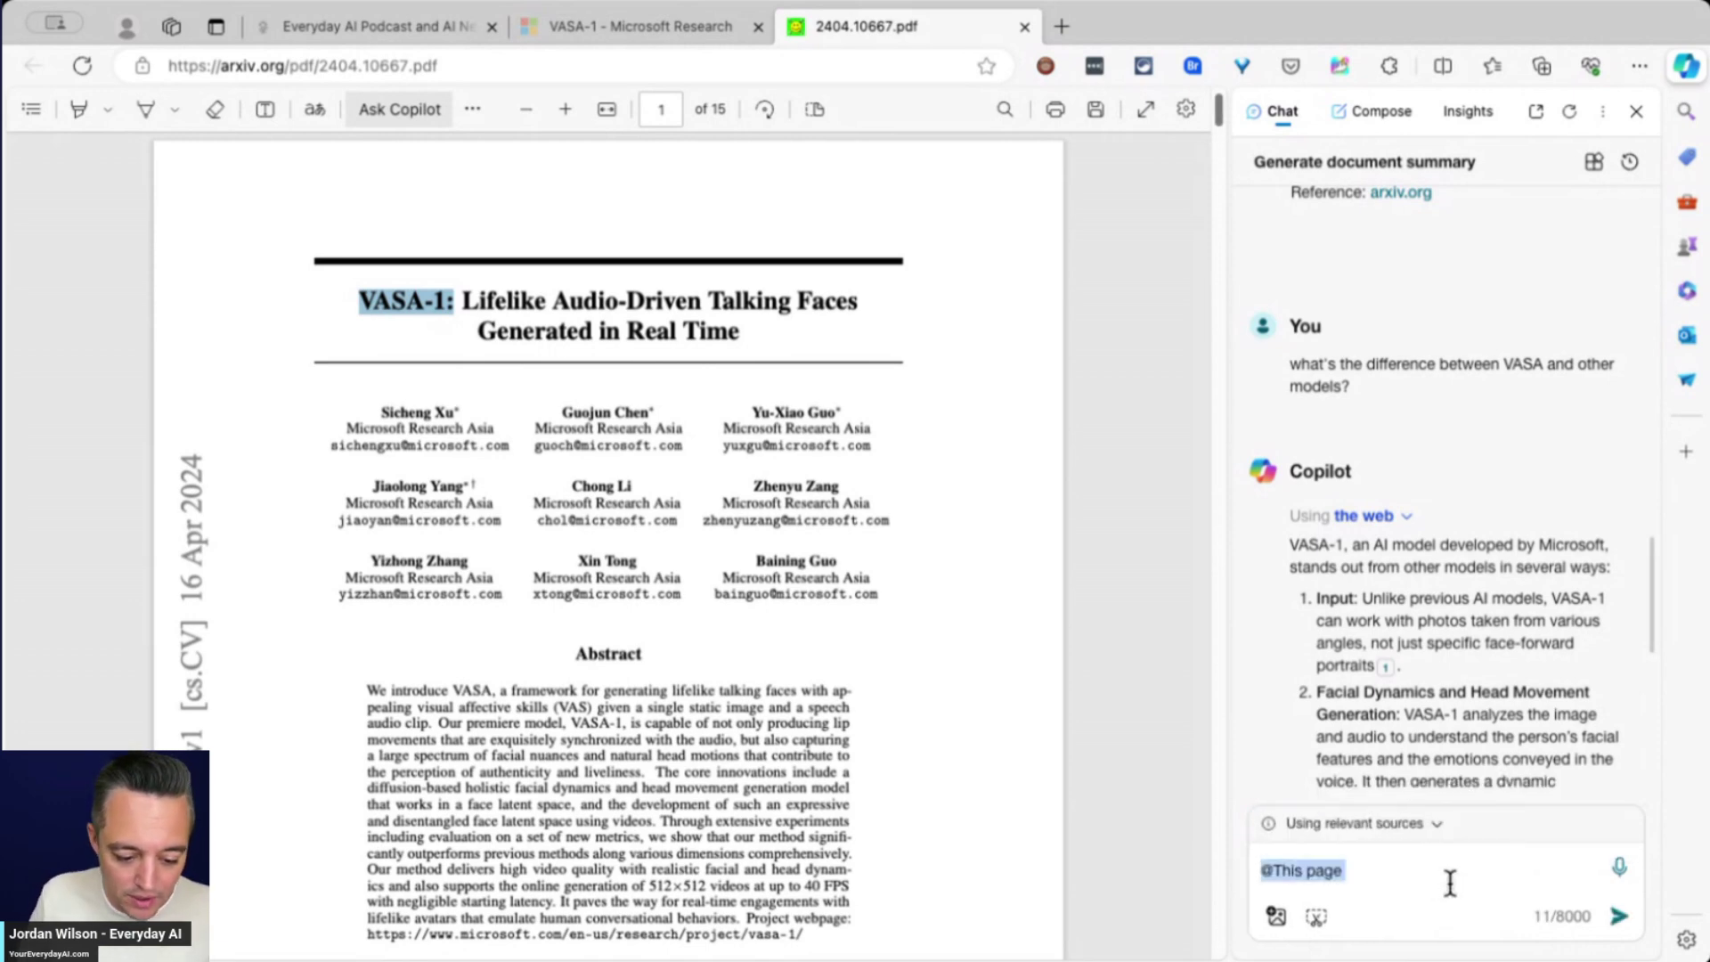
pyautogui.write('accordin')
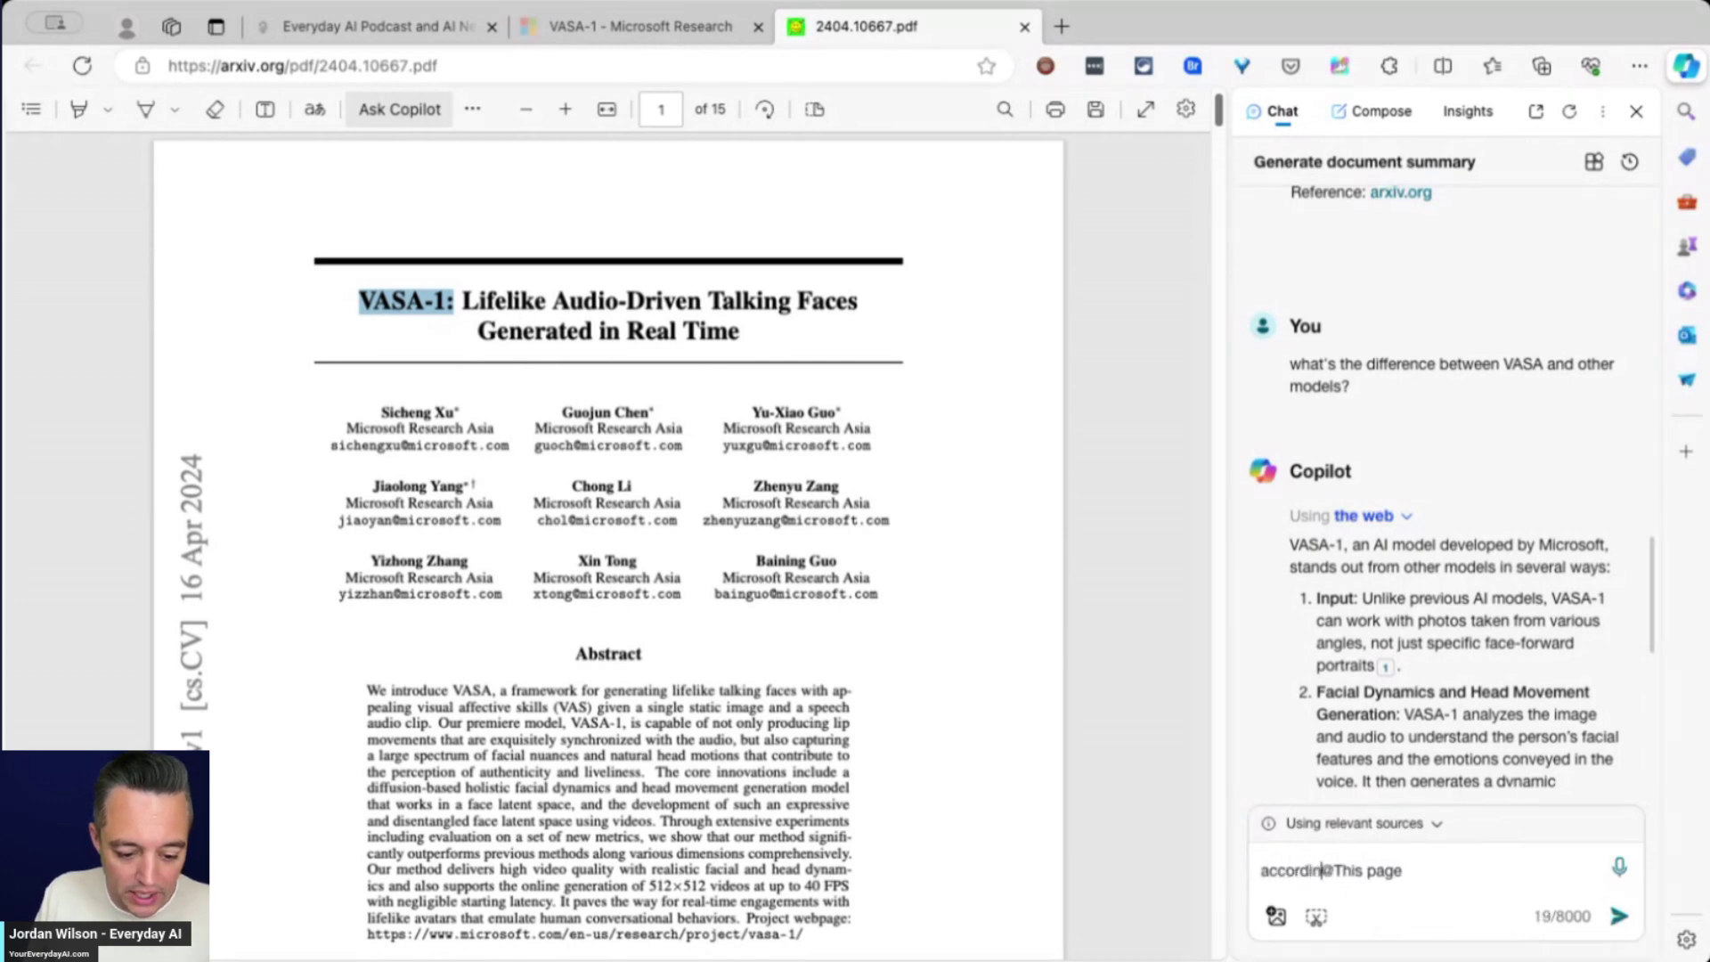
pyautogui.write('g to')
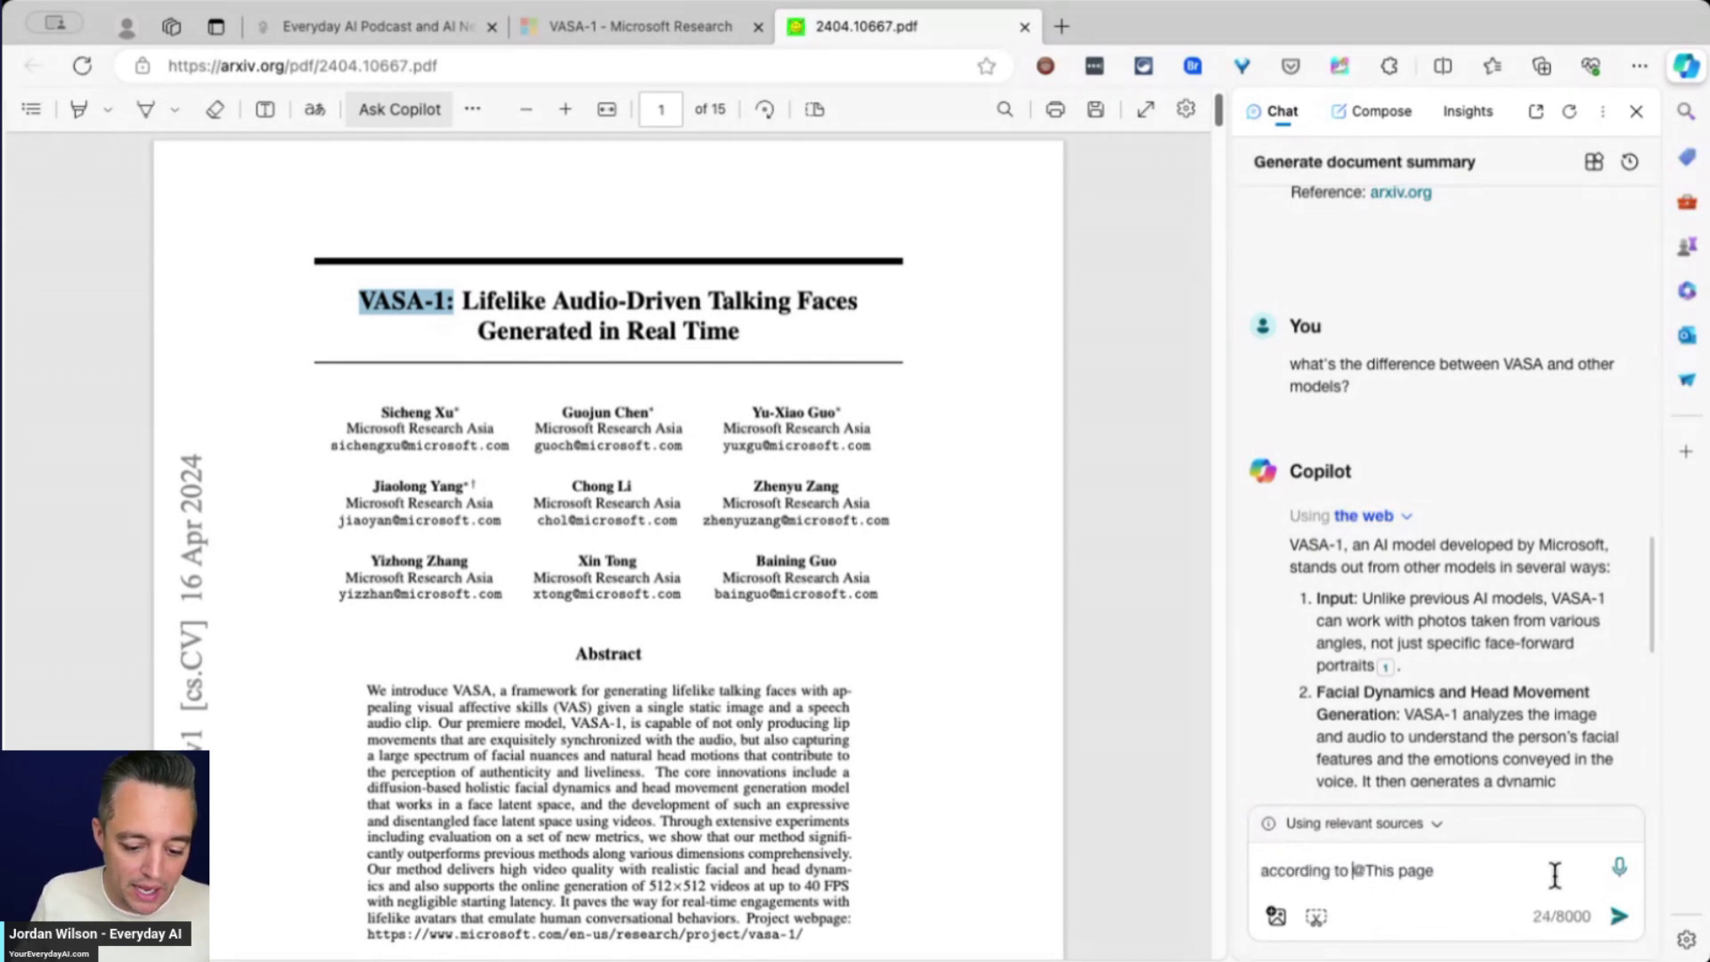
pyautogui.click(1555, 875)
pyautogui.write("what's the difference between VASA and other models?")
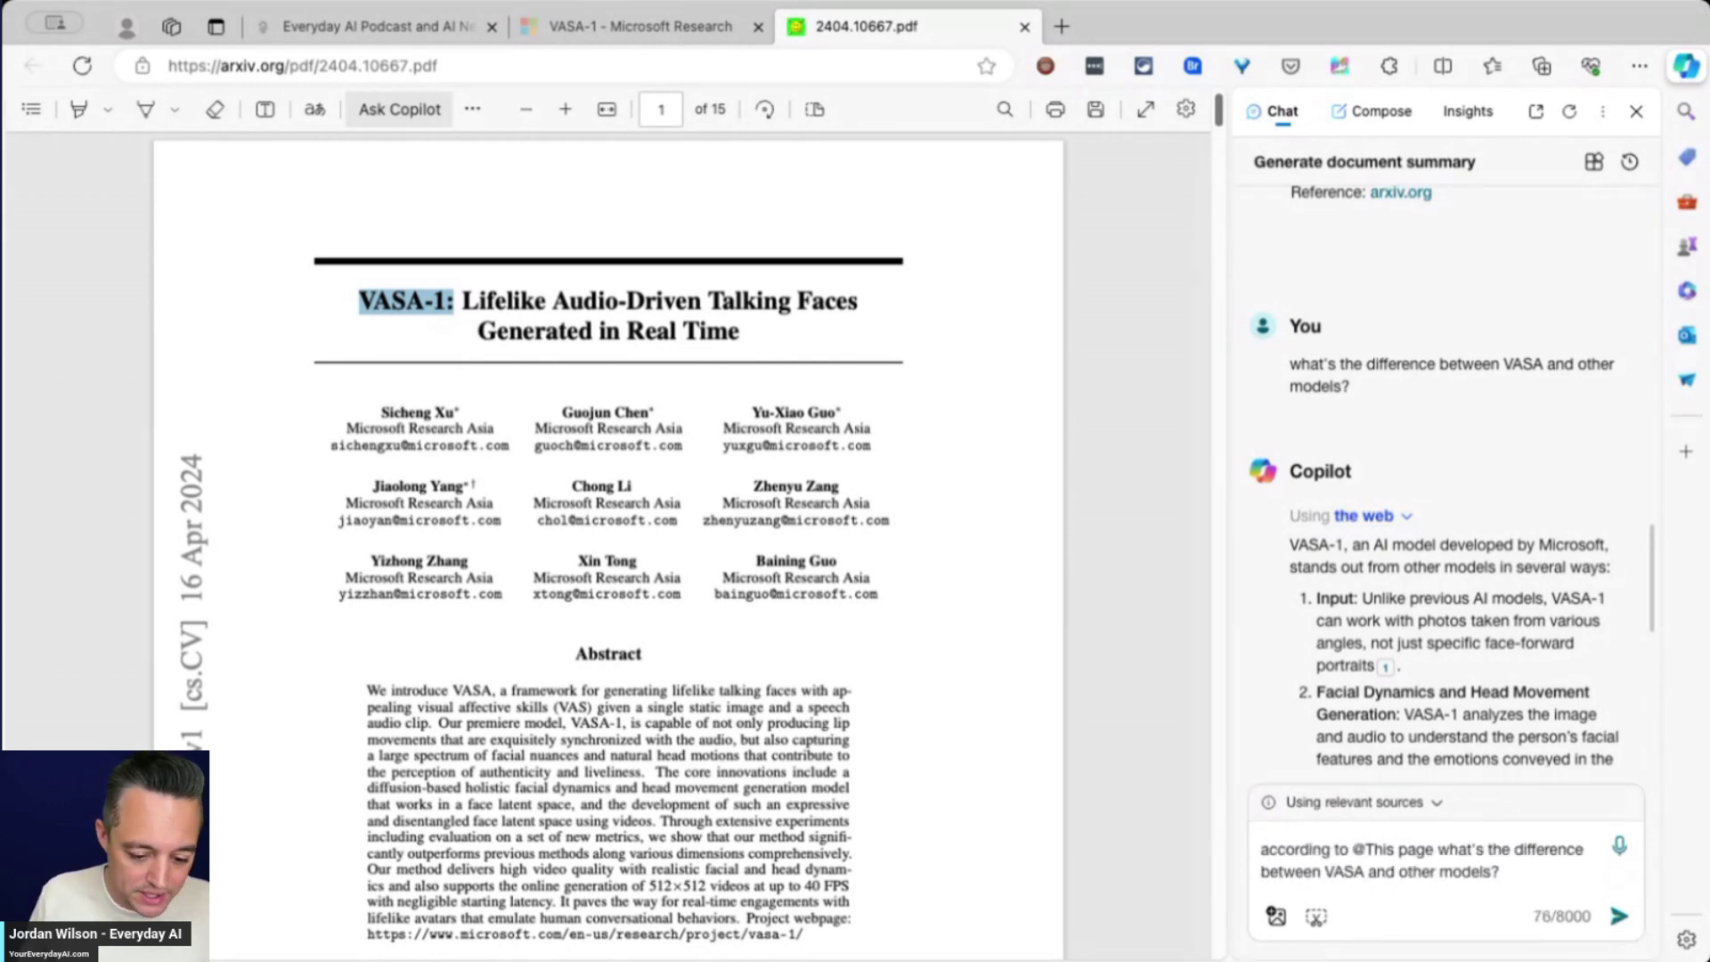
pyautogui.press('Return')
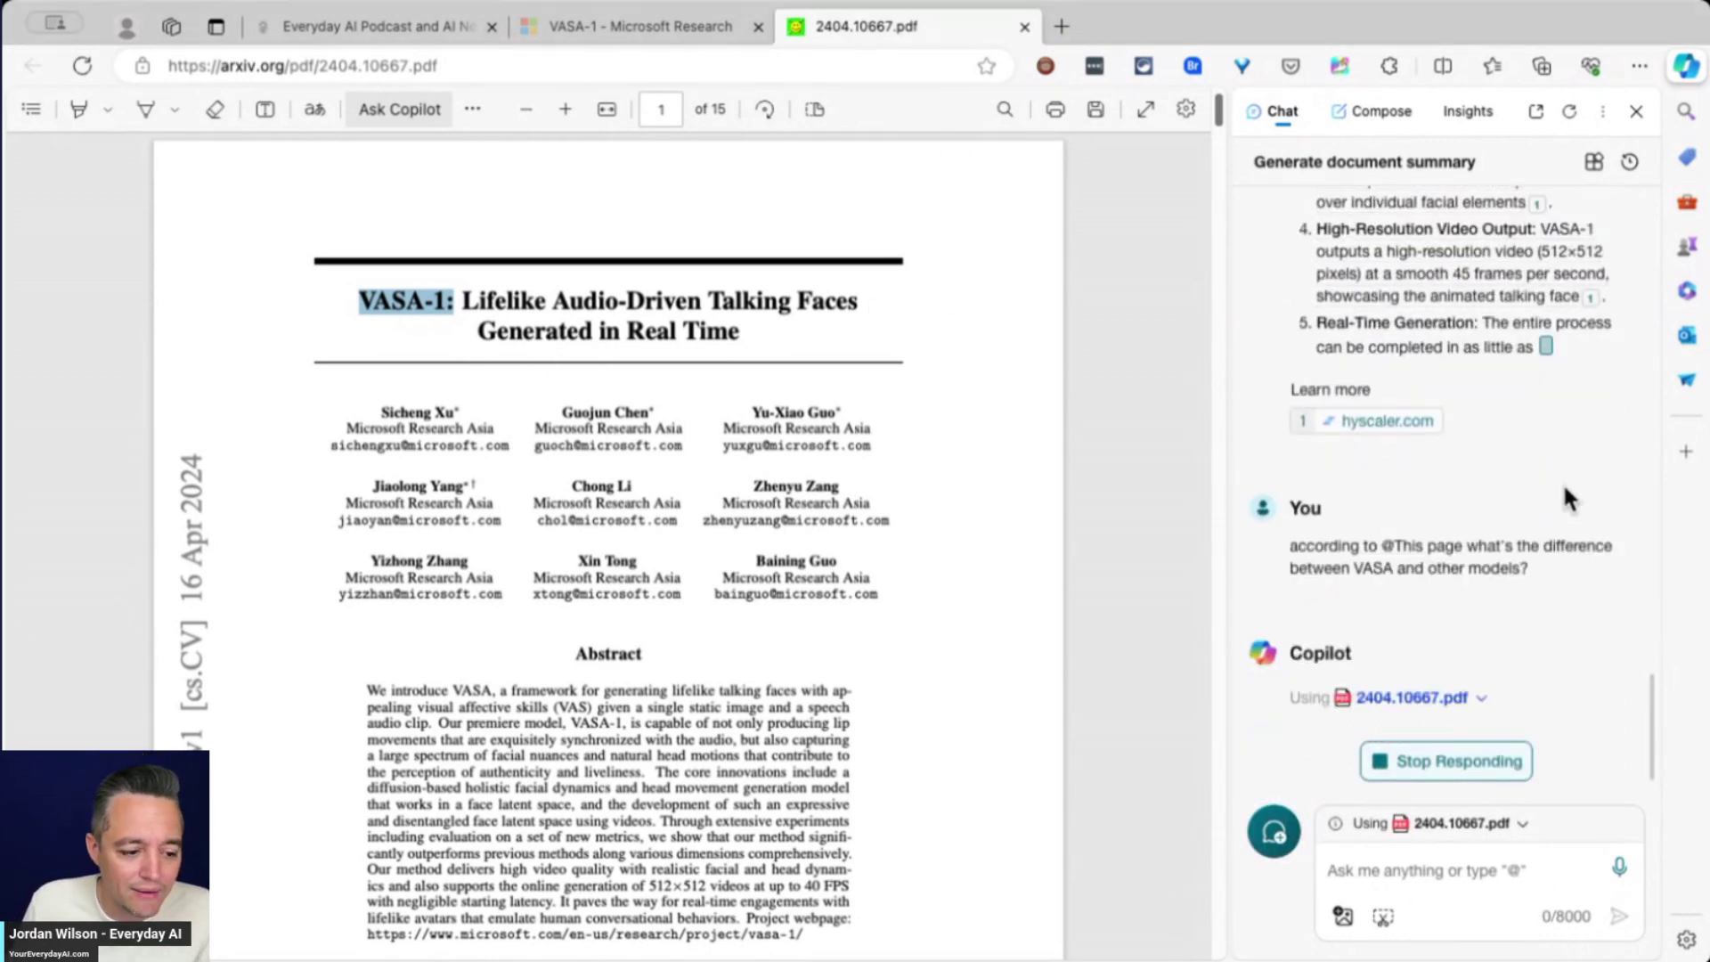
# Scroll the PDF toward page 8 during the answer, then inspect the 'Using 2404.10667.pdf' source chip
pyautogui.scroll(-20, 751, 554)
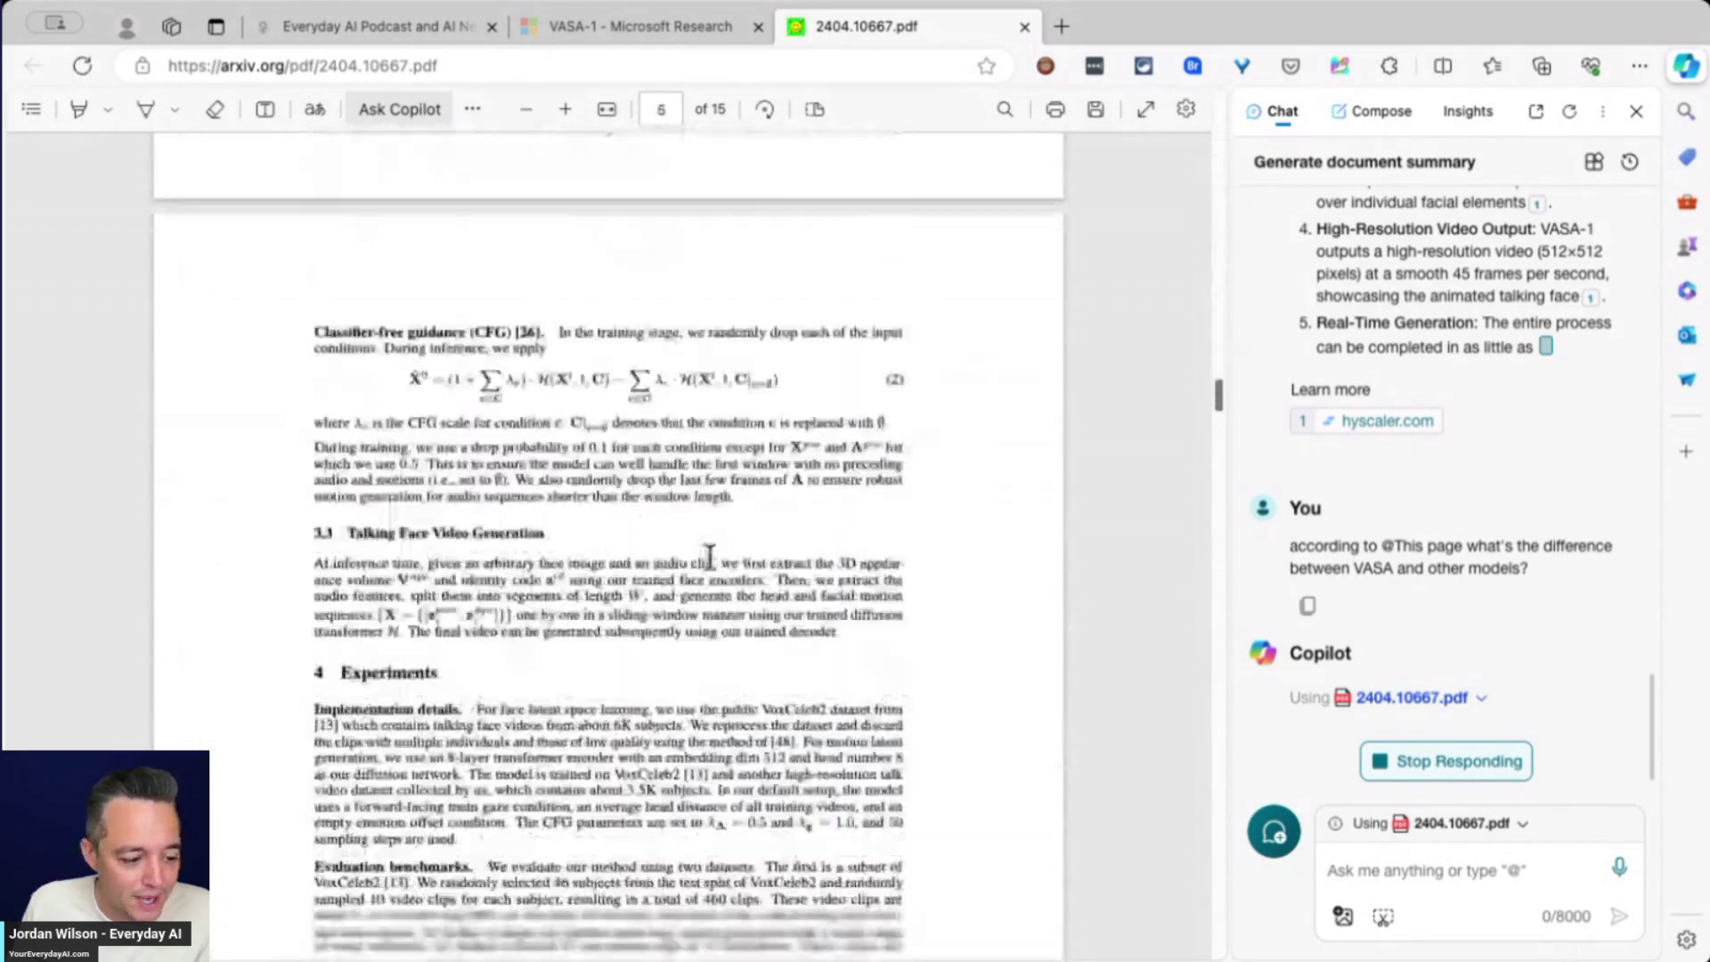
pyautogui.scroll(-20, 710, 554)
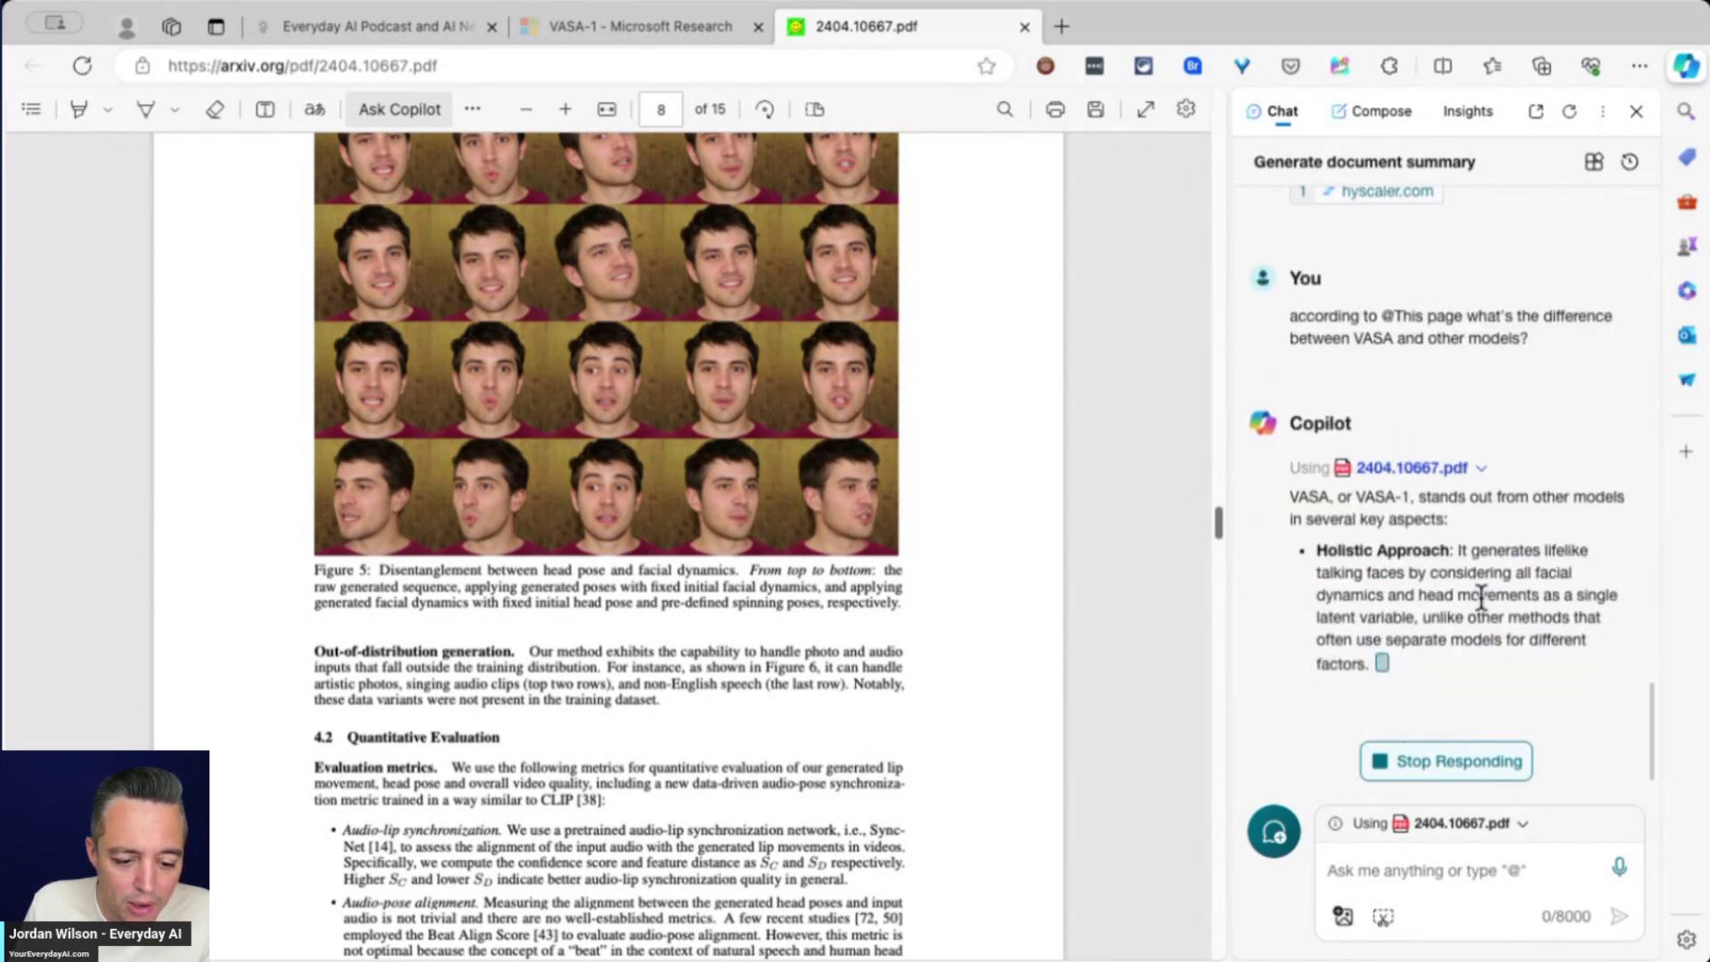
pyautogui.click(1520, 829)
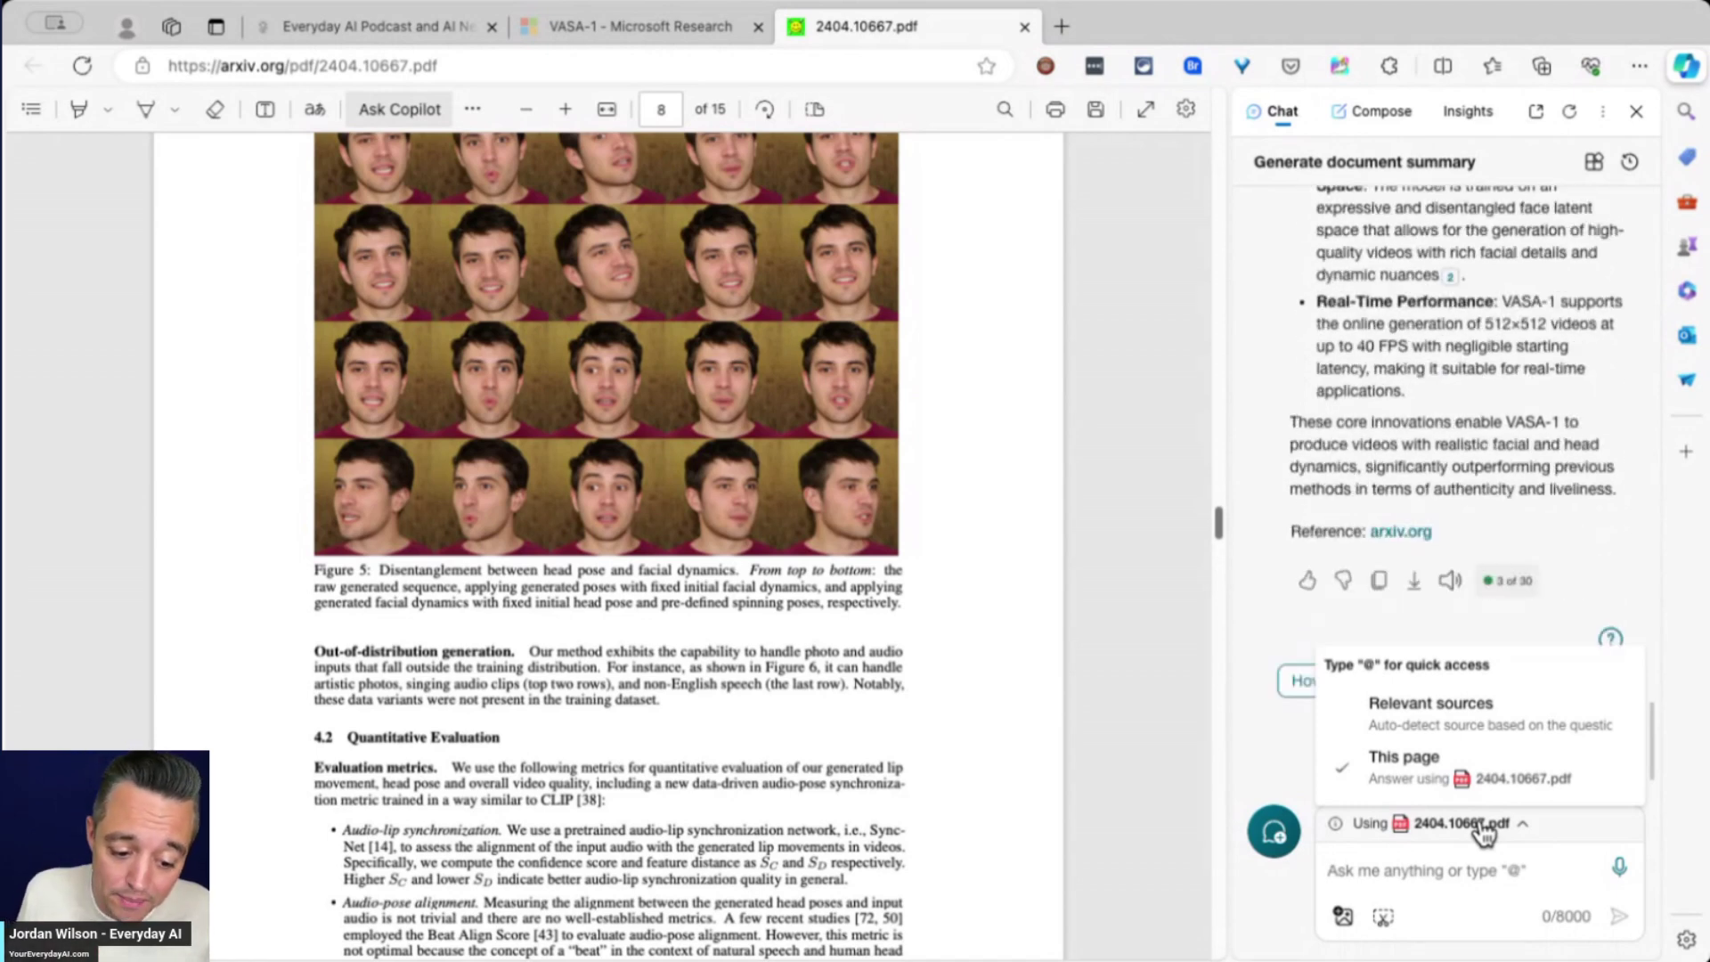
# Close the source list, discard a stray @, then move to the Everyday AI Podcast tab
pyautogui.click(1495, 866)
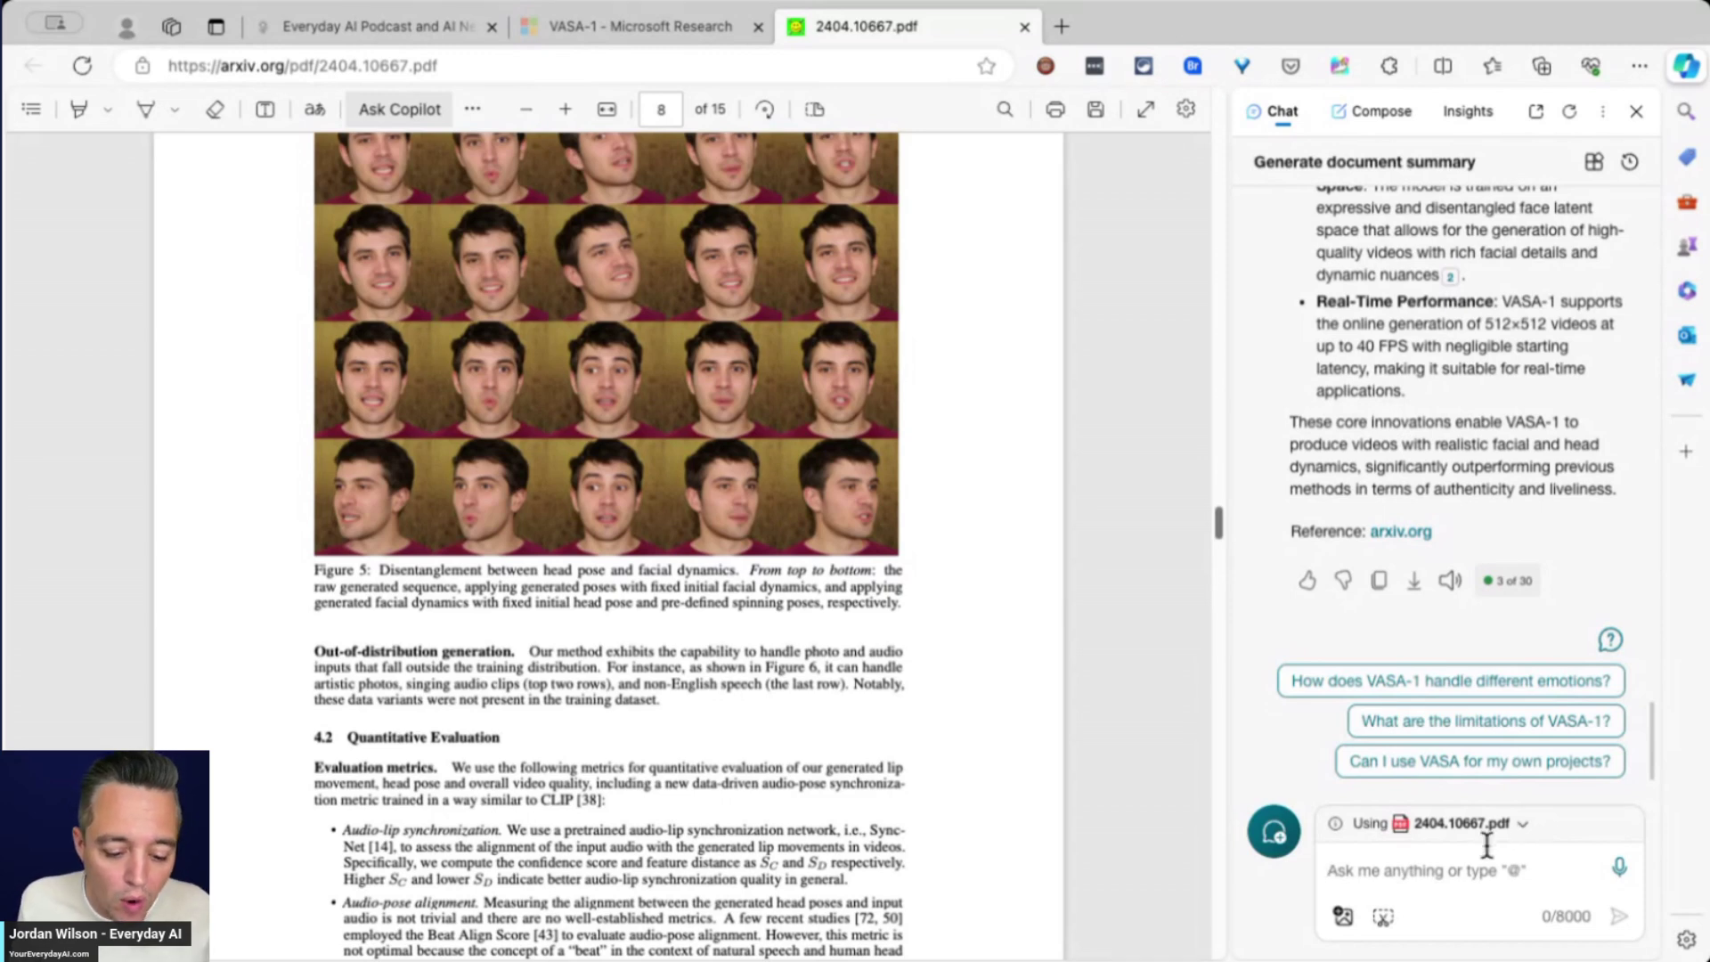
pyautogui.write('@')
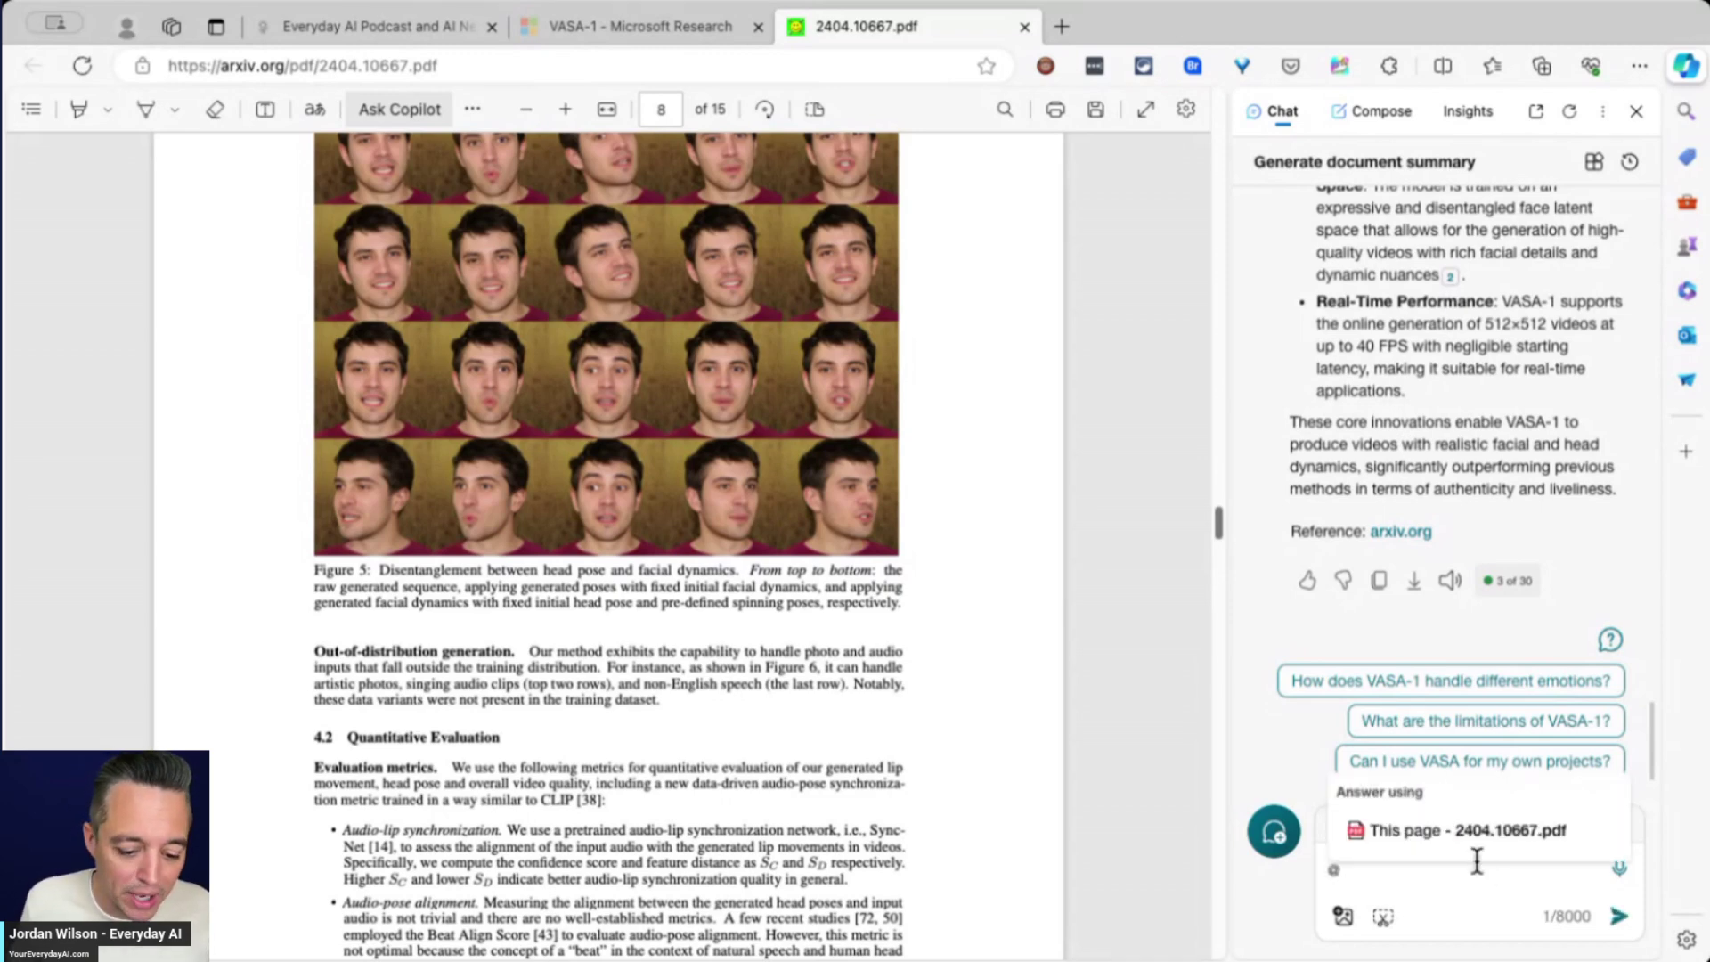
pyautogui.press('BackSpace')
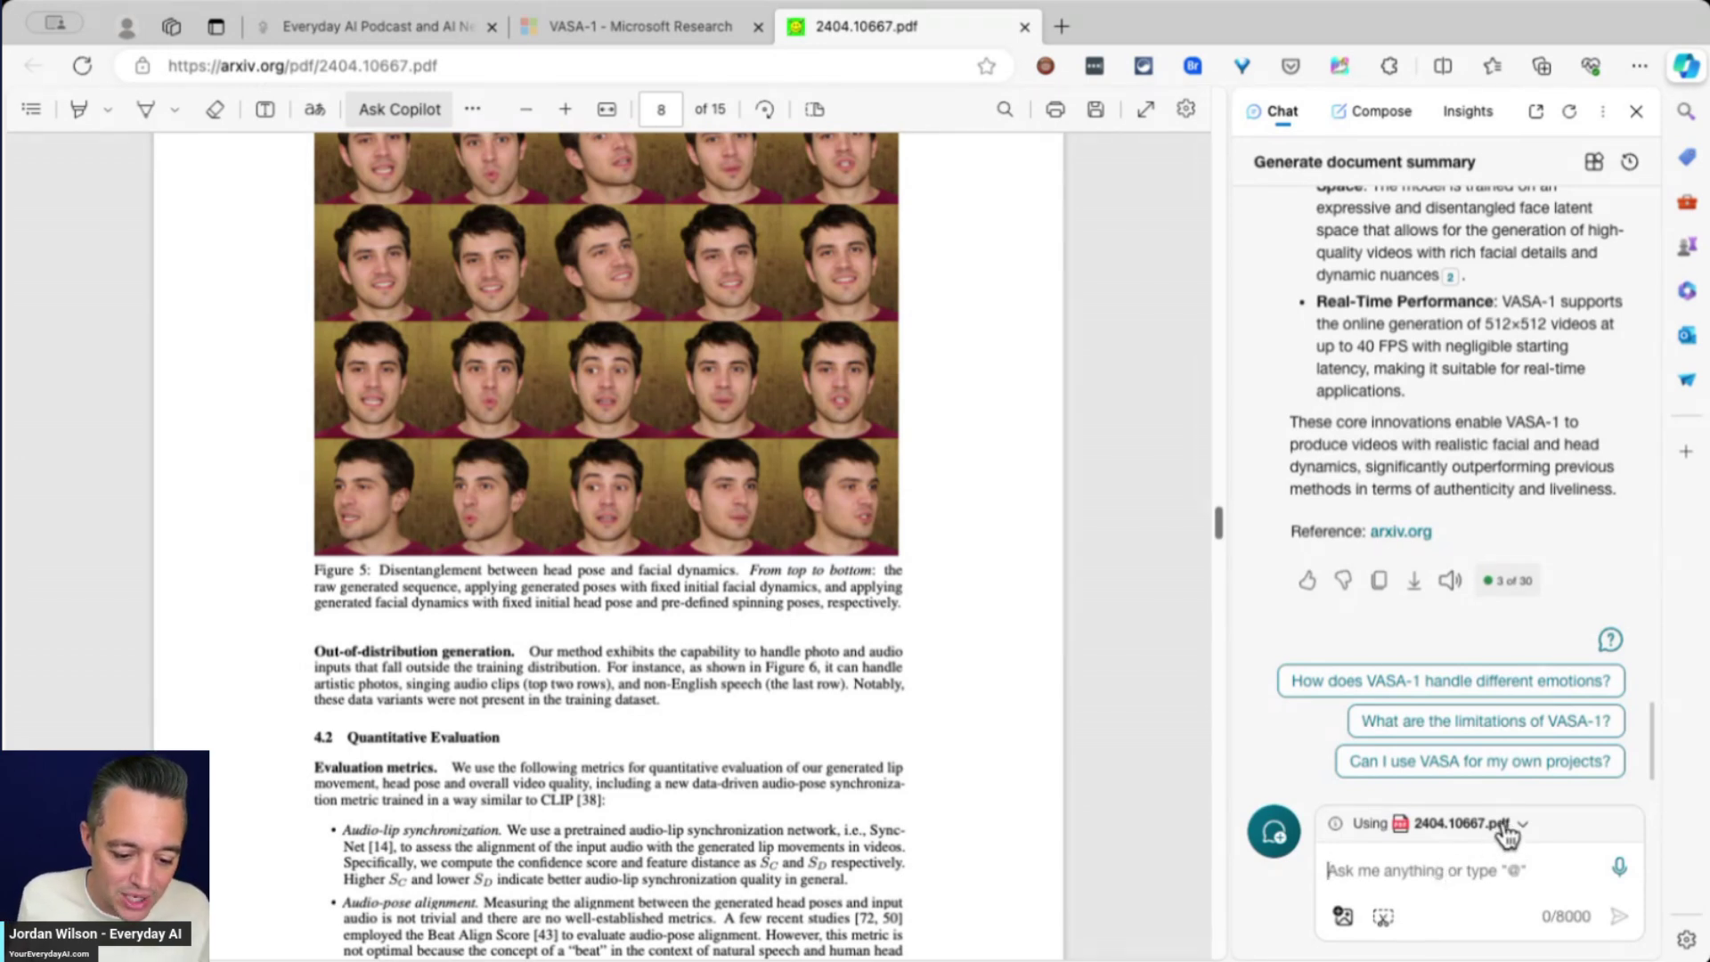
pyautogui.click(1506, 826)
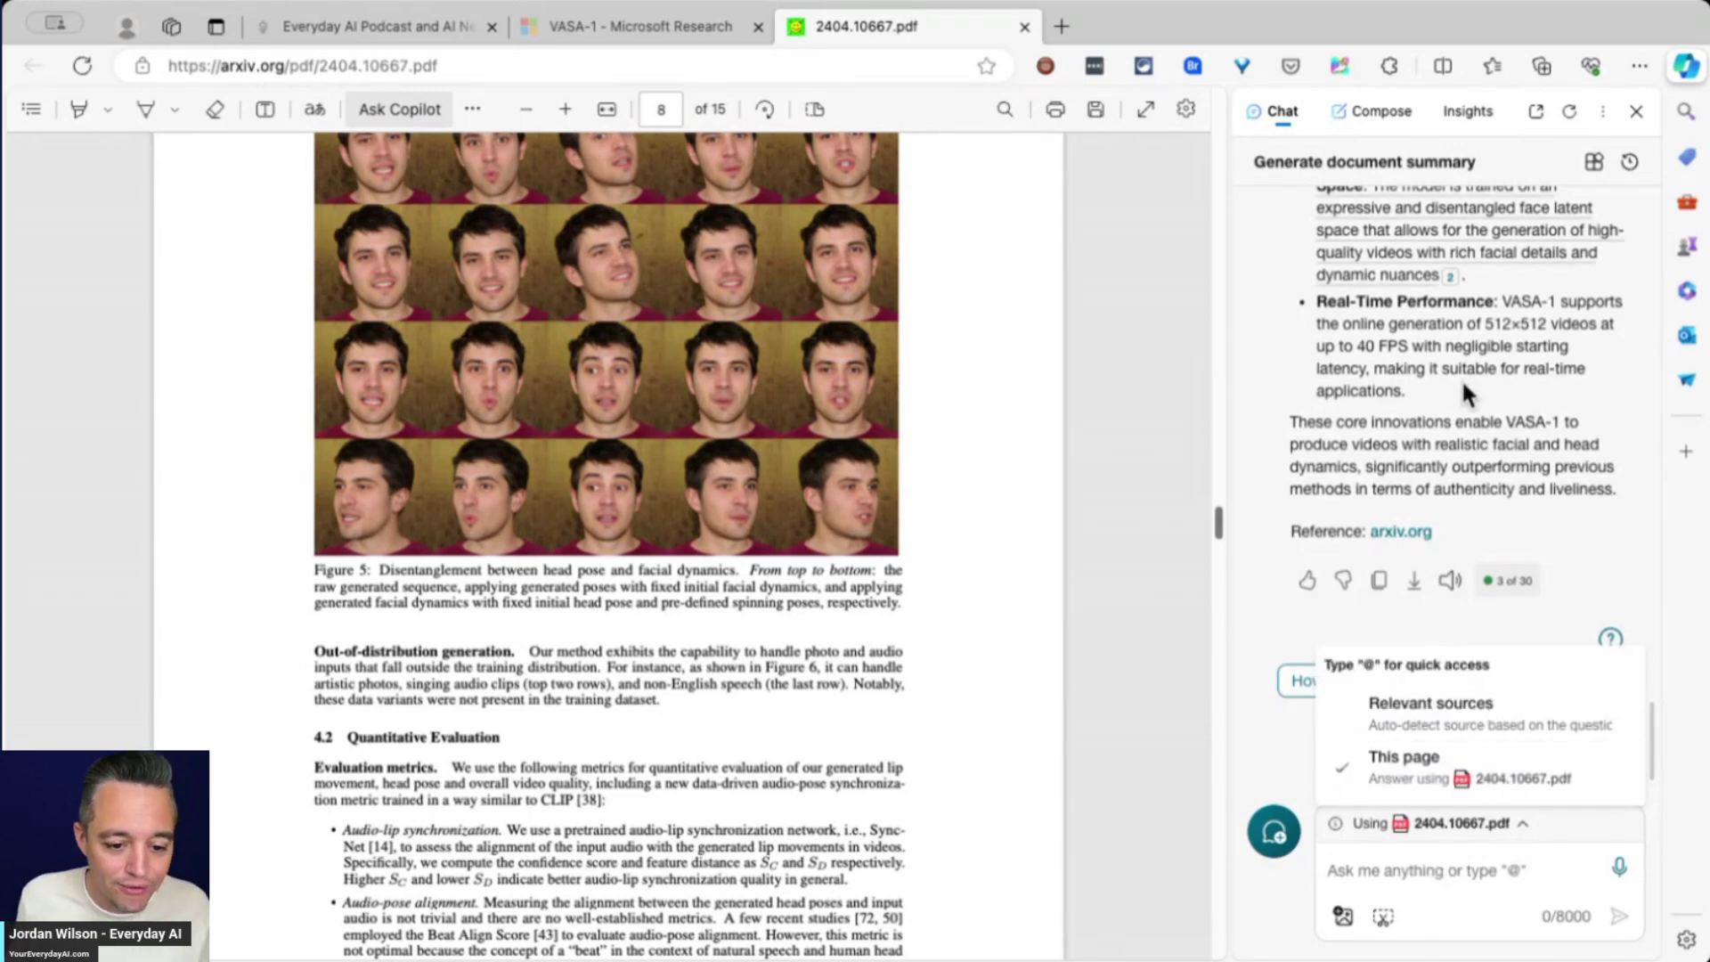
pyautogui.click(1470, 437)
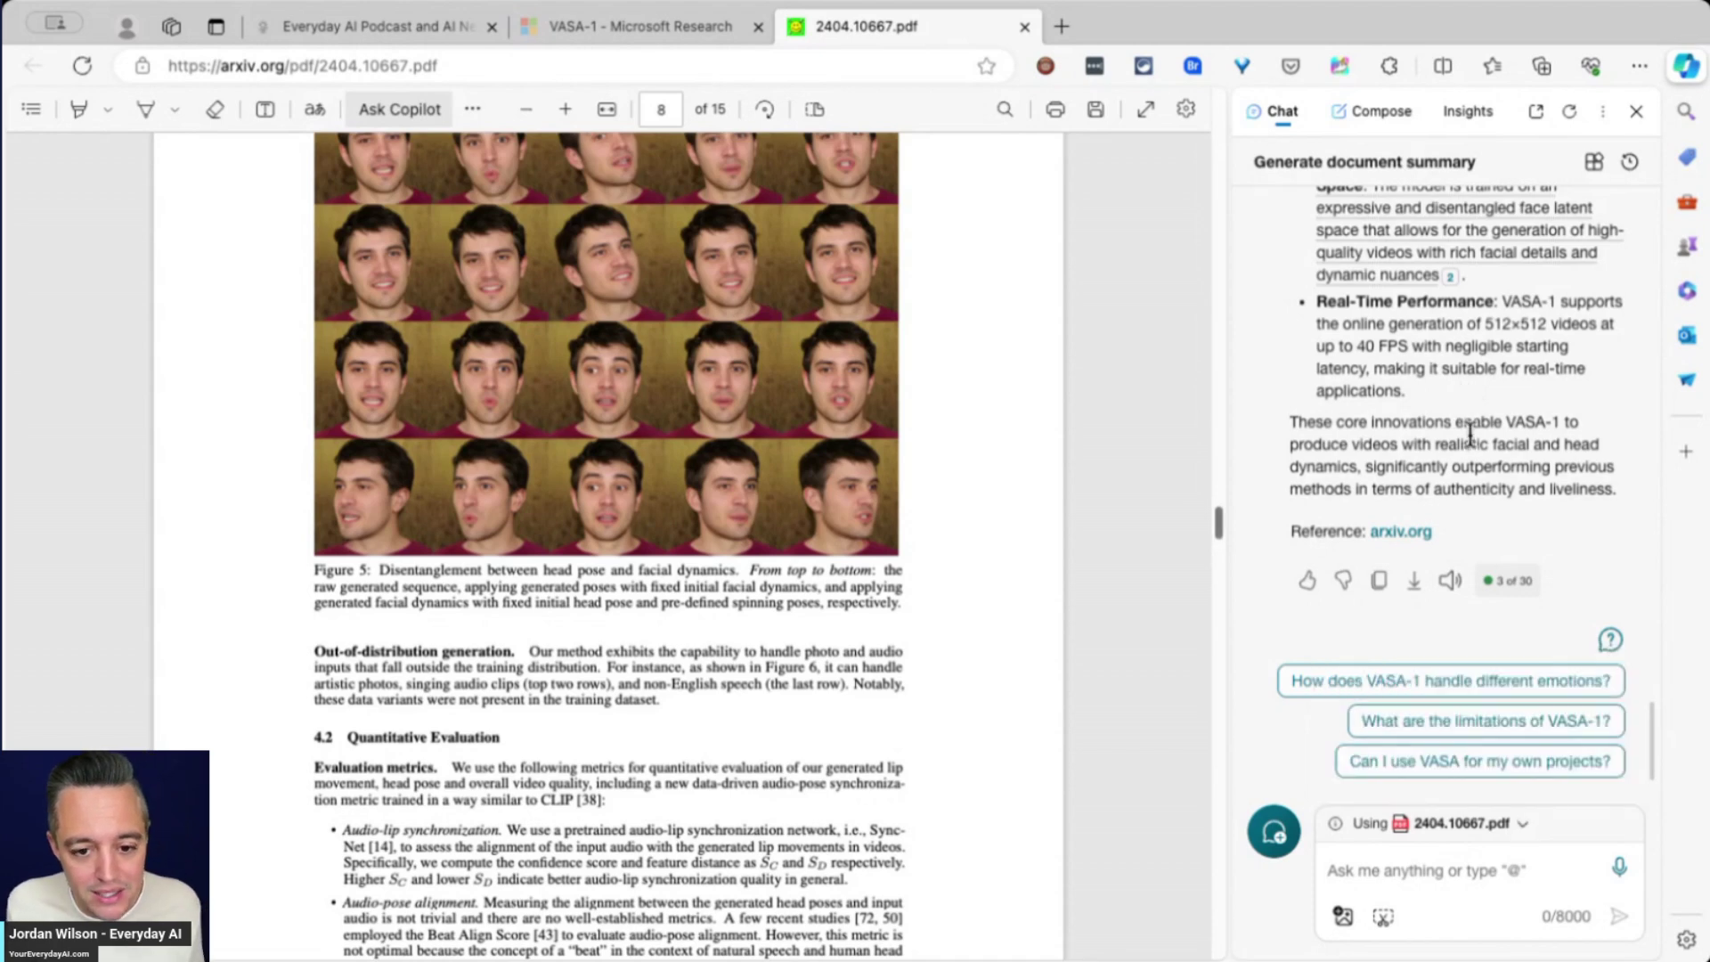
pyautogui.click(416, 28)
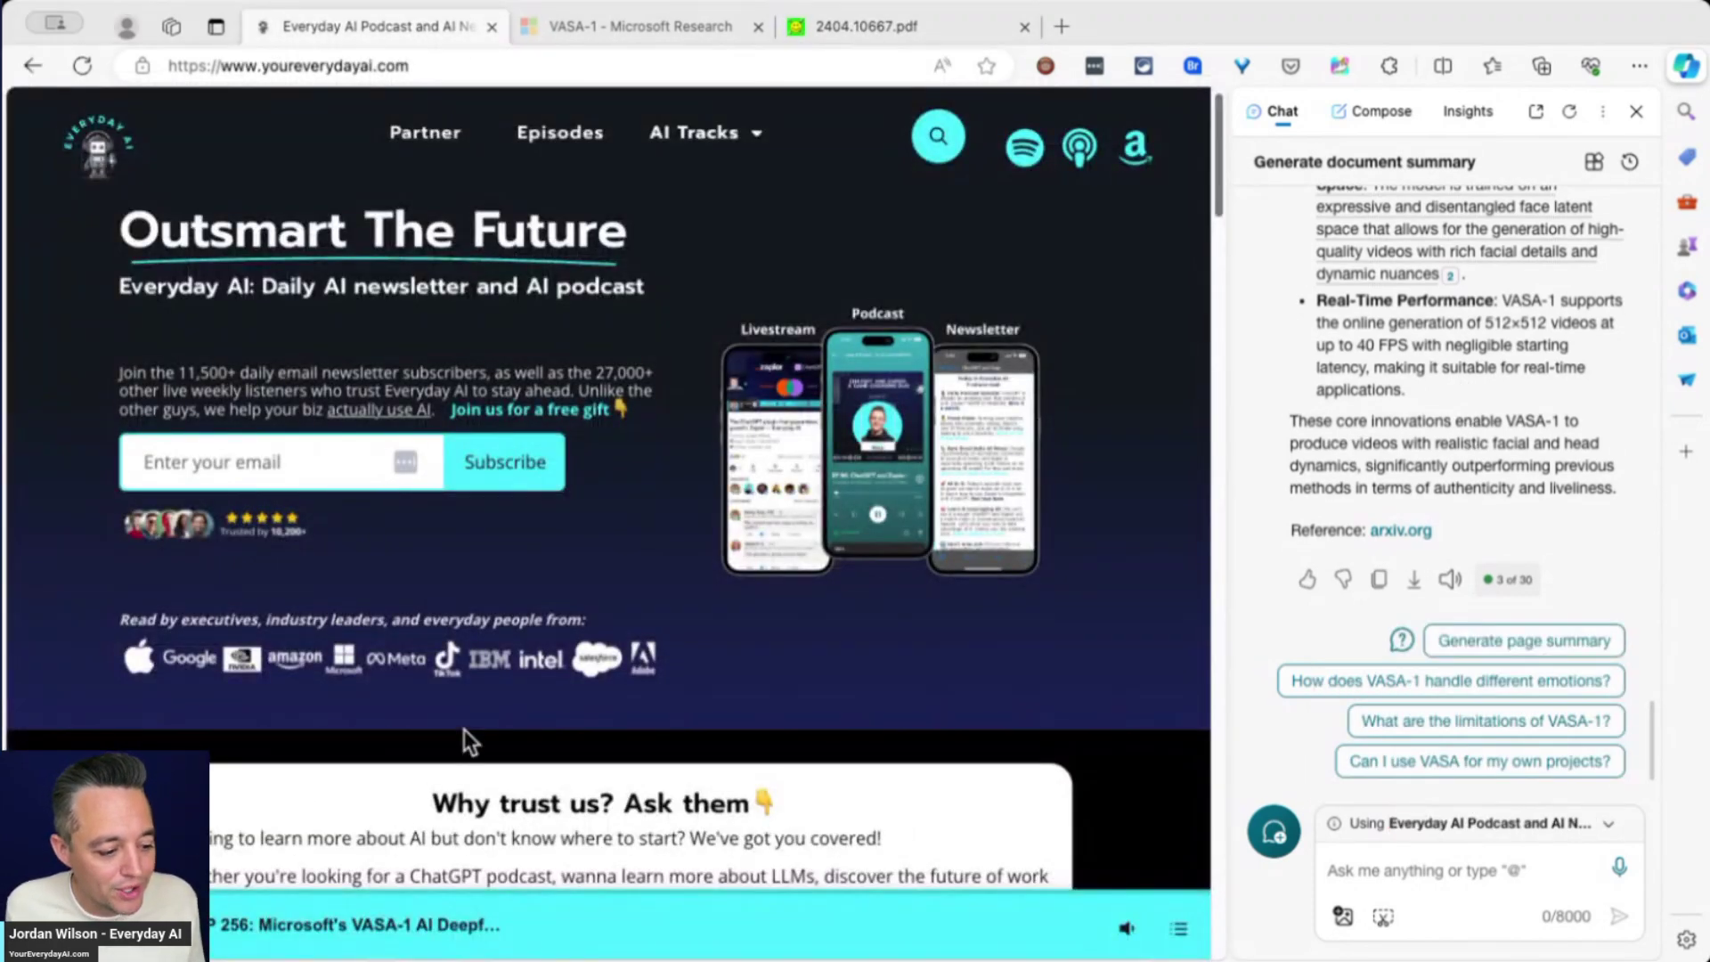